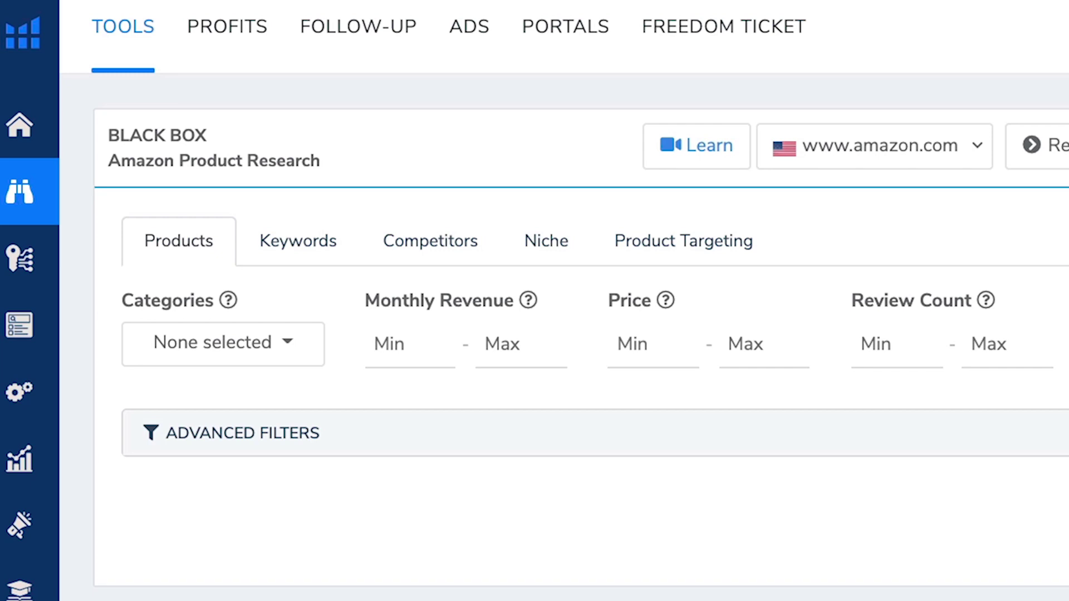
# Scroll down the Black Box table of product phrase ideas, with their search volumes and prices
pyautogui.moveTo(20, 192)
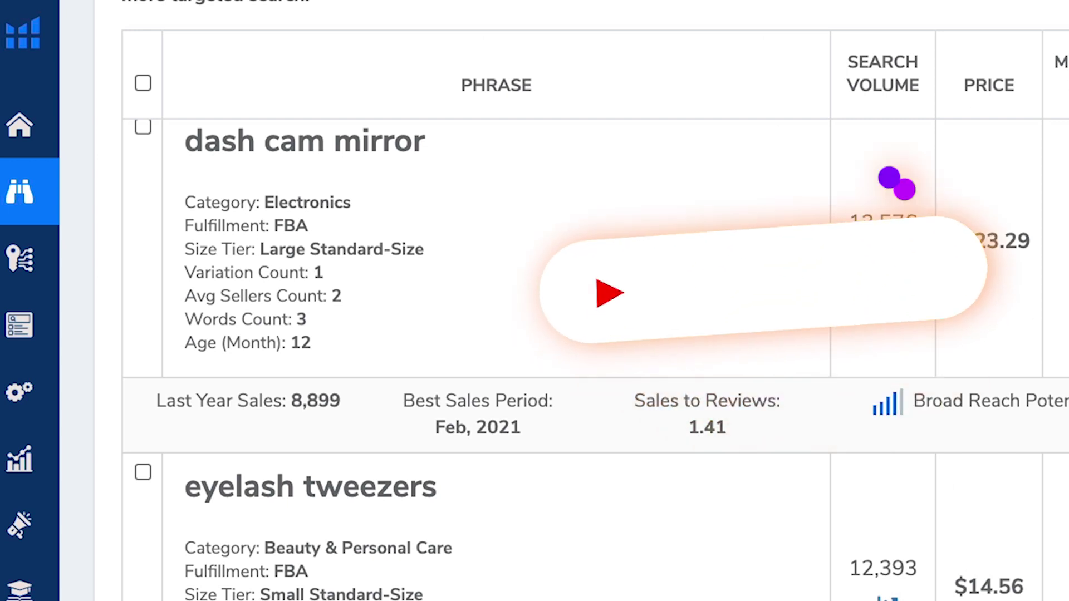
pyautogui.scroll(-5, 847, 400)
pyautogui.scroll(-3, 557, 356)
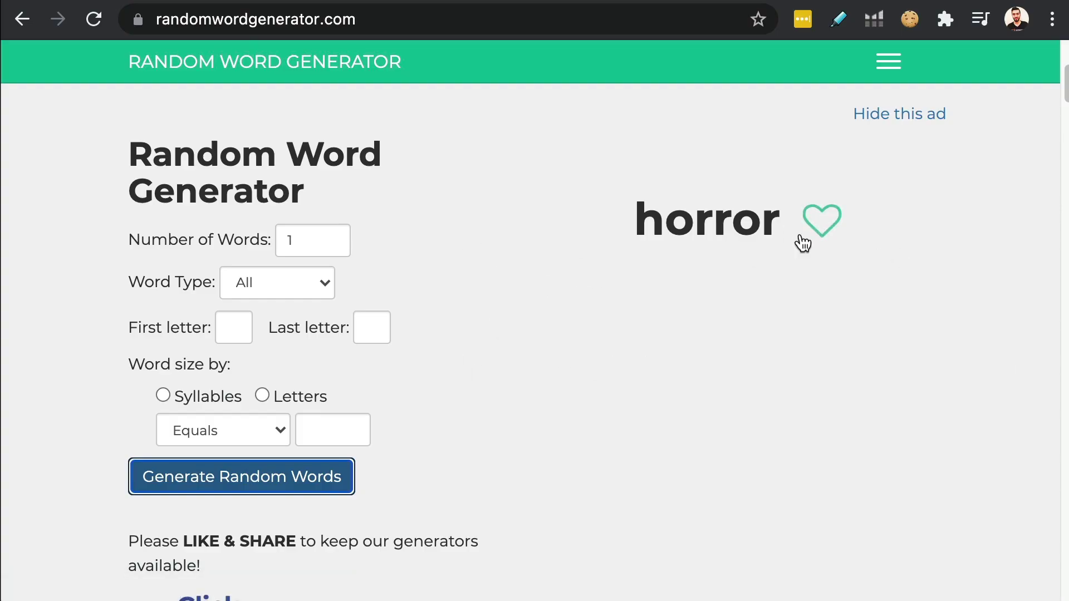
# Generate a new random word, replacing 'horror' with 'front'
pyautogui.scroll(-1, 306, 390)
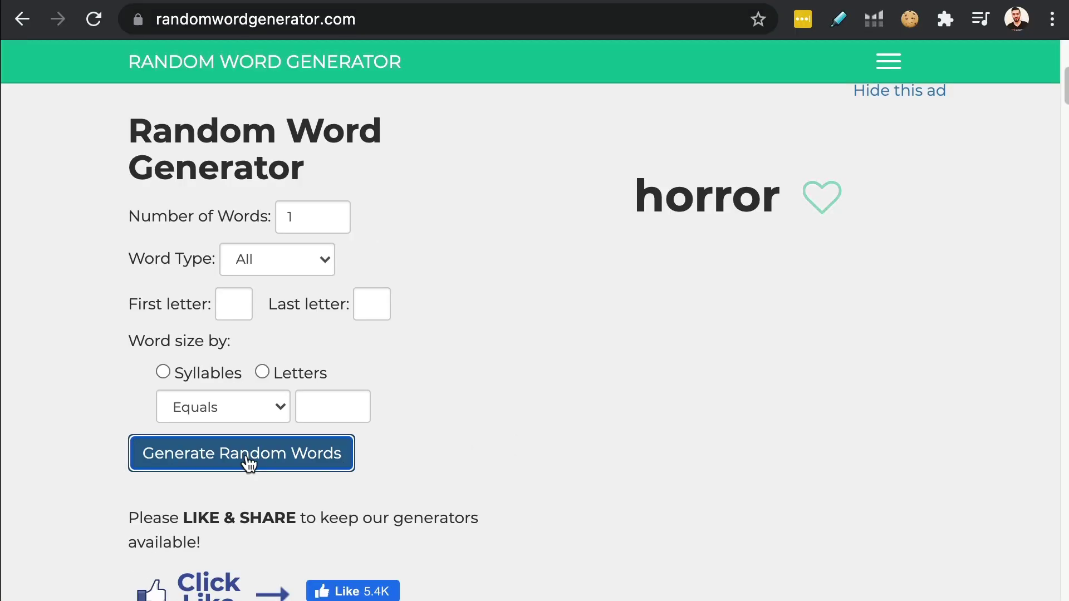
pyautogui.click(487, 401)
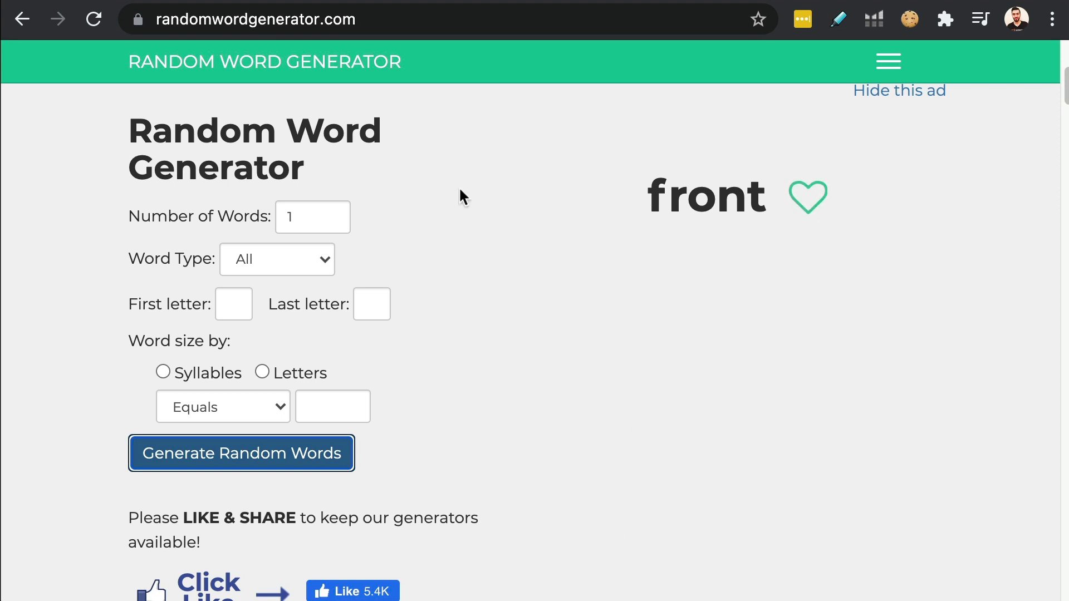
pyautogui.scroll(2, 723, 328)
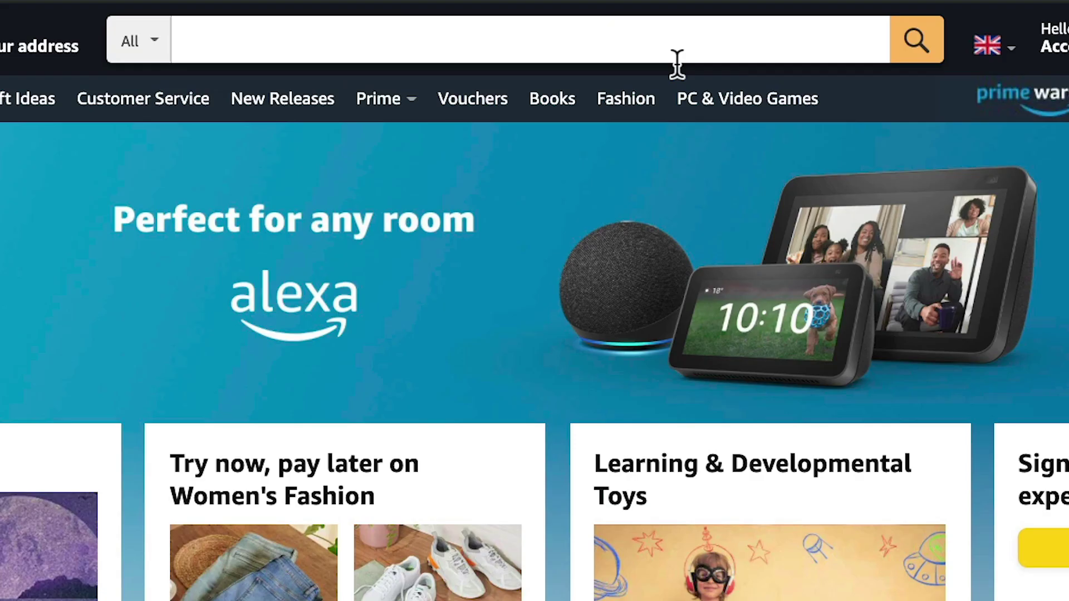
# Enter 'front' in the Amazon search box to show suggestions like 'front door lights'
pyautogui.click(512, 56)
pyautogui.write('front')
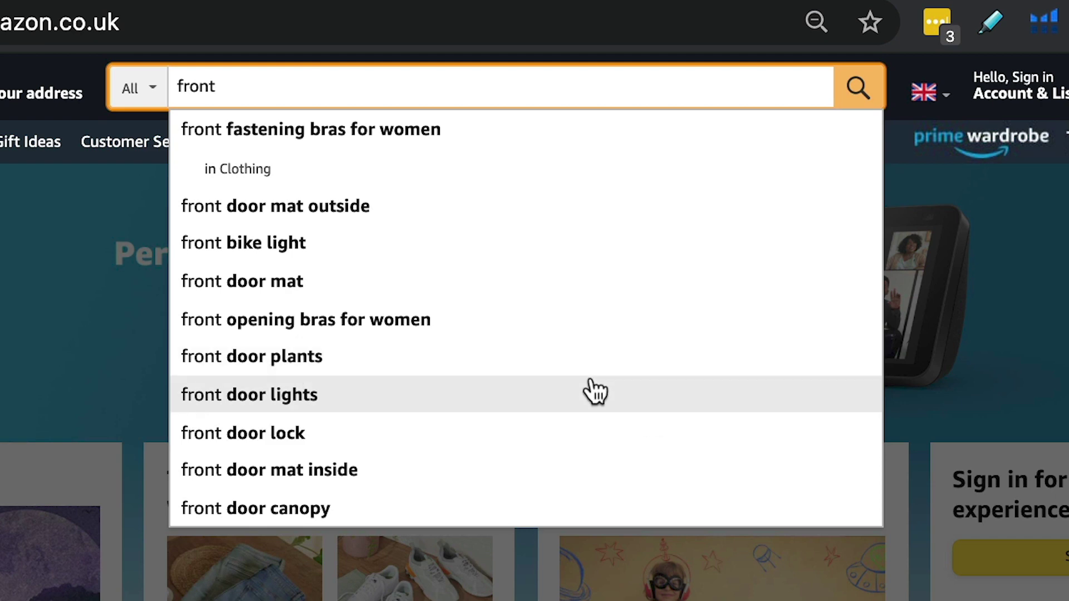
# Search Amazon for 'front door lights' and scroll through the outdoor wall light results
pyautogui.click(388, 407)
pyautogui.scroll(-5, 951, 300)
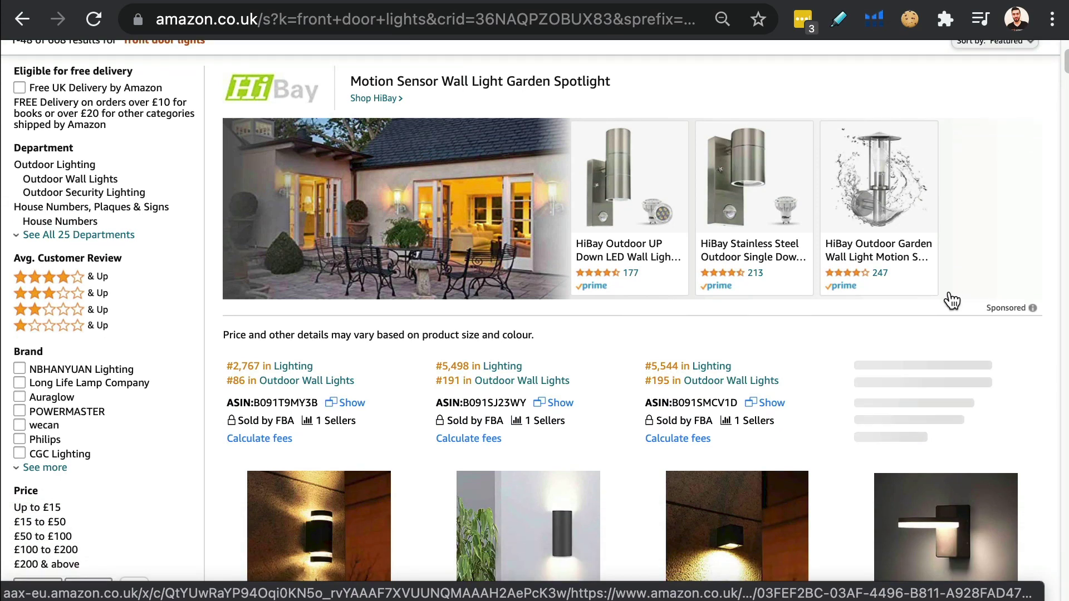
pyautogui.scroll(-5, 951, 300)
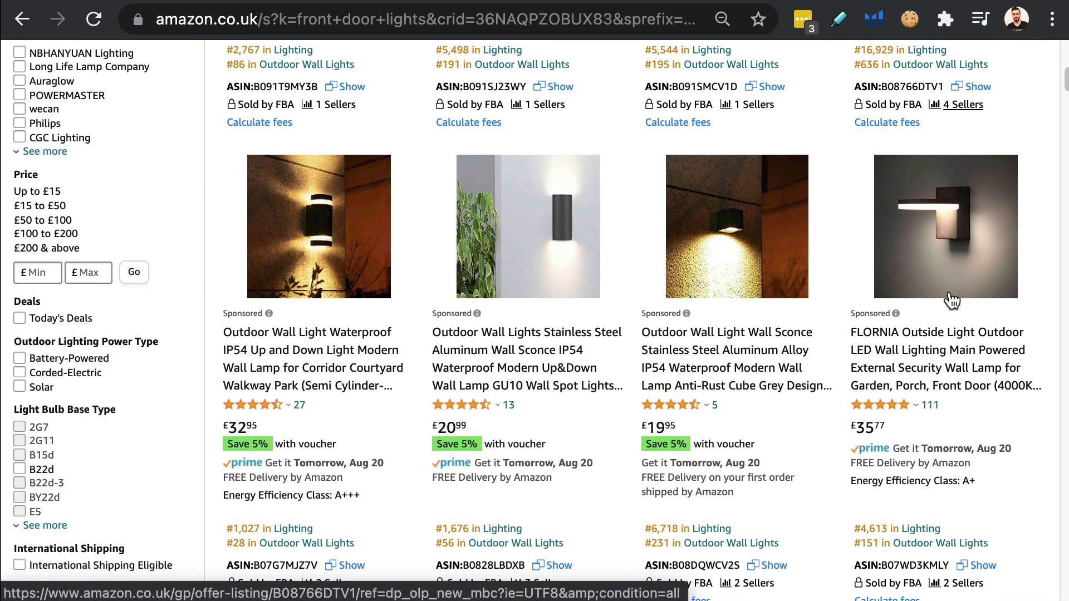
pyautogui.scroll(-3, 950, 299)
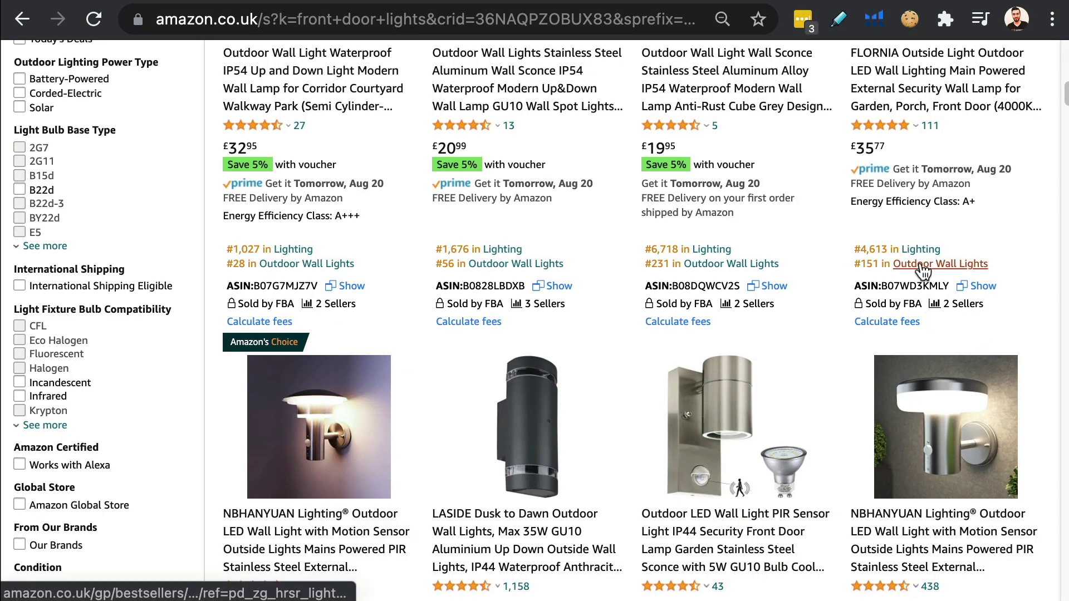
pyautogui.scroll(-3, 921, 271)
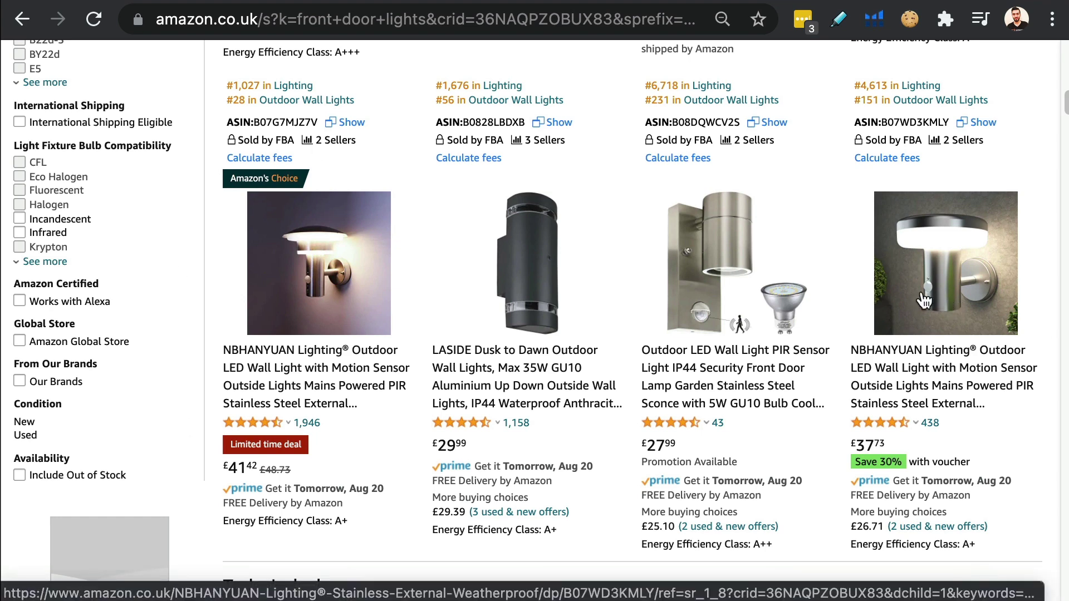
pyautogui.scroll(-2, 924, 301)
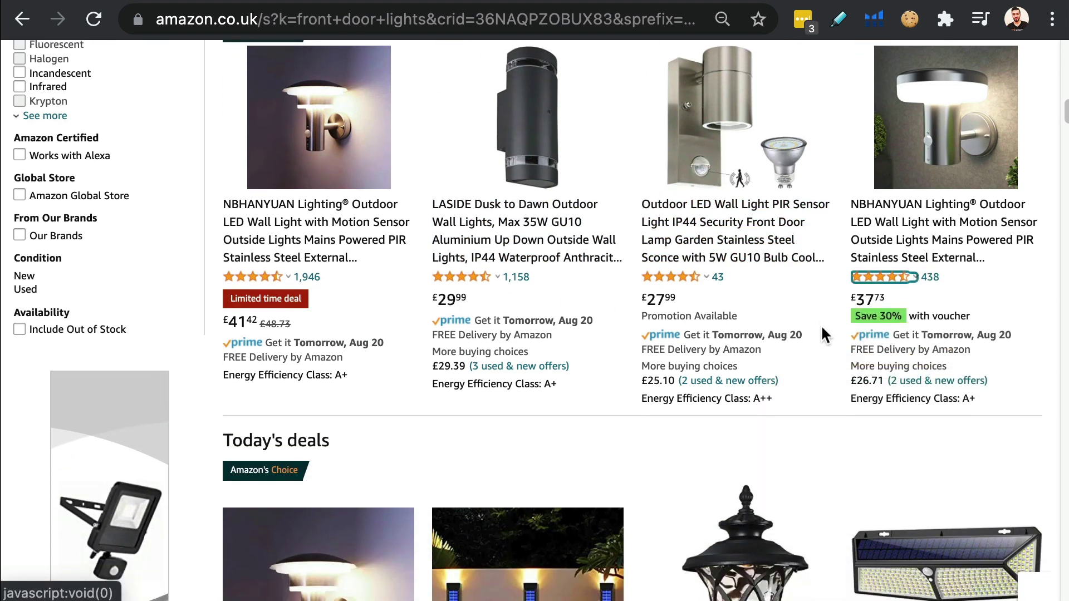
pyautogui.scroll(-8, 894, 316)
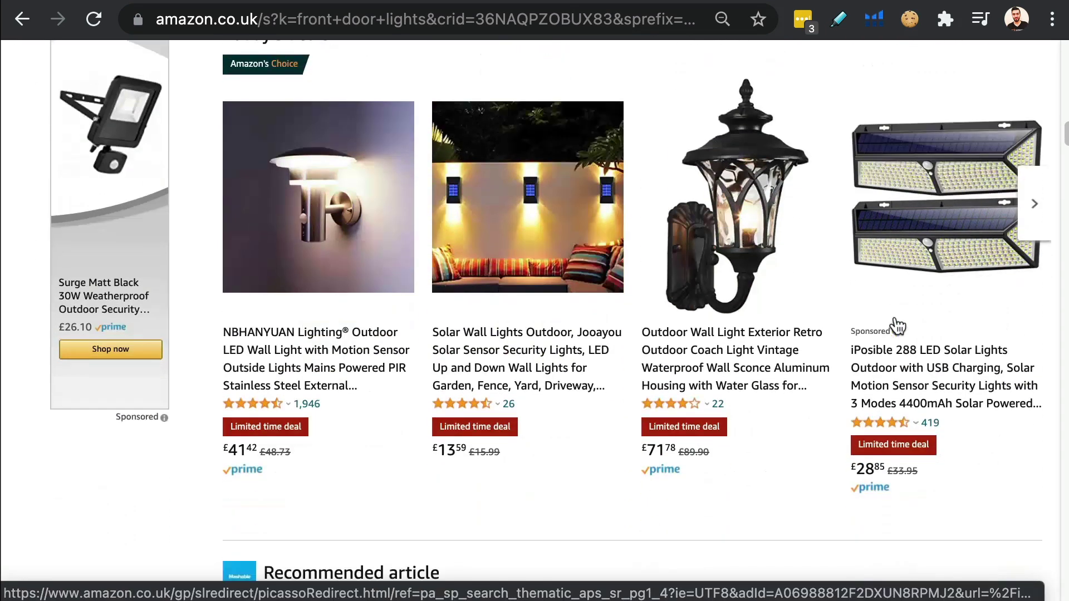
pyautogui.scroll(-7, 895, 321)
pyautogui.scroll(7, 895, 320)
pyautogui.scroll(-1, 898, 326)
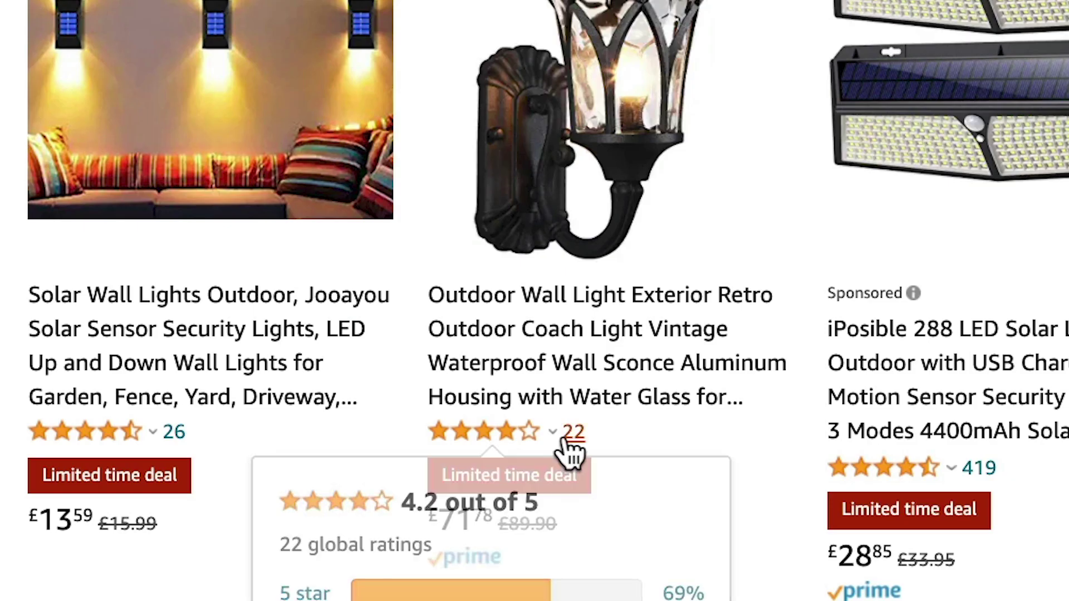
# Check the lantern's star rating breakdown, then continue down the results list
pyautogui.click(707, 295)
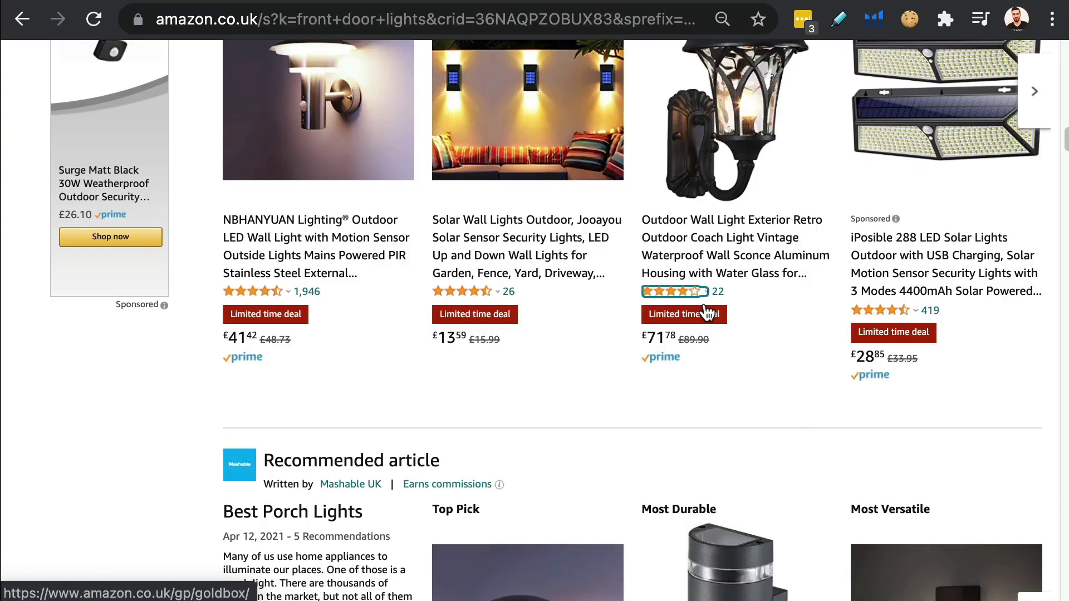
pyautogui.scroll(-3, 707, 312)
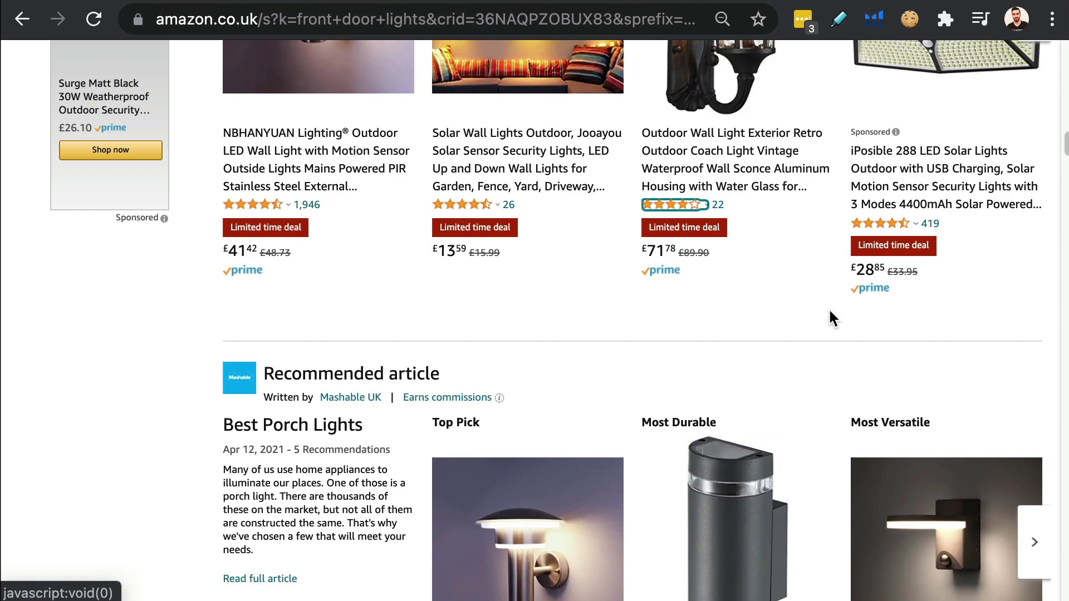
pyautogui.scroll(-10, 830, 312)
pyautogui.scroll(-15, 829, 318)
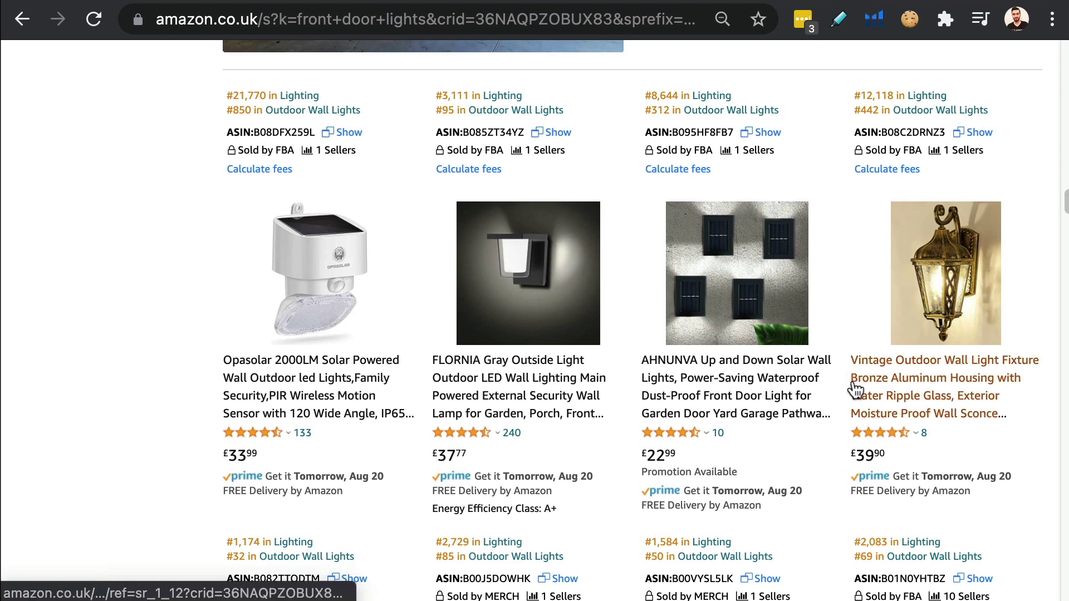
pyautogui.scroll(-3, 854, 389)
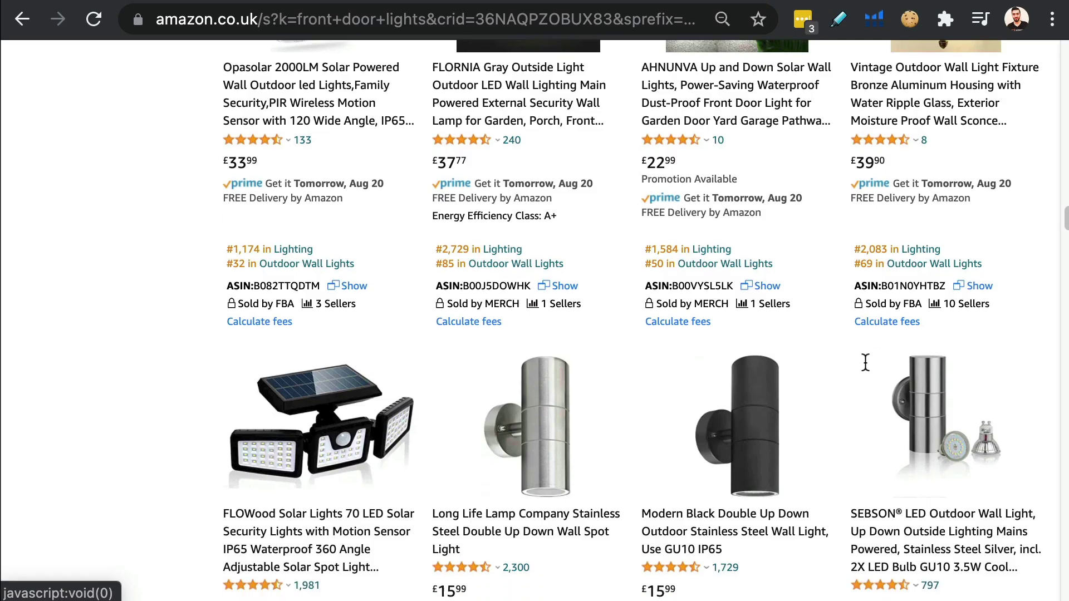
pyautogui.scroll(-3, 865, 363)
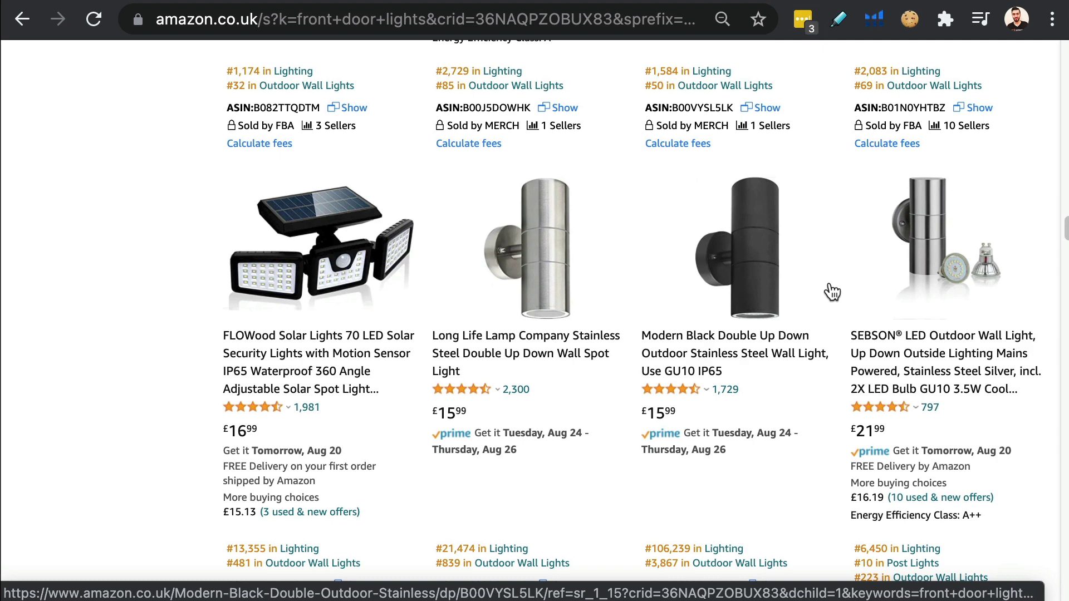
pyautogui.scroll(-4, 827, 295)
pyautogui.scroll(-6, 829, 284)
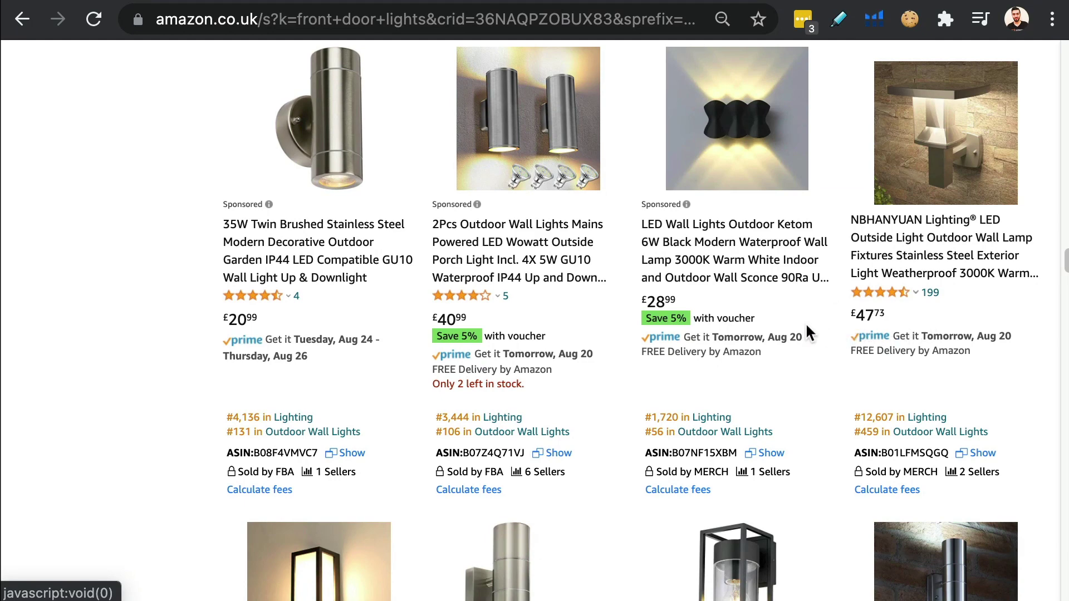
pyautogui.scroll(8, 805, 328)
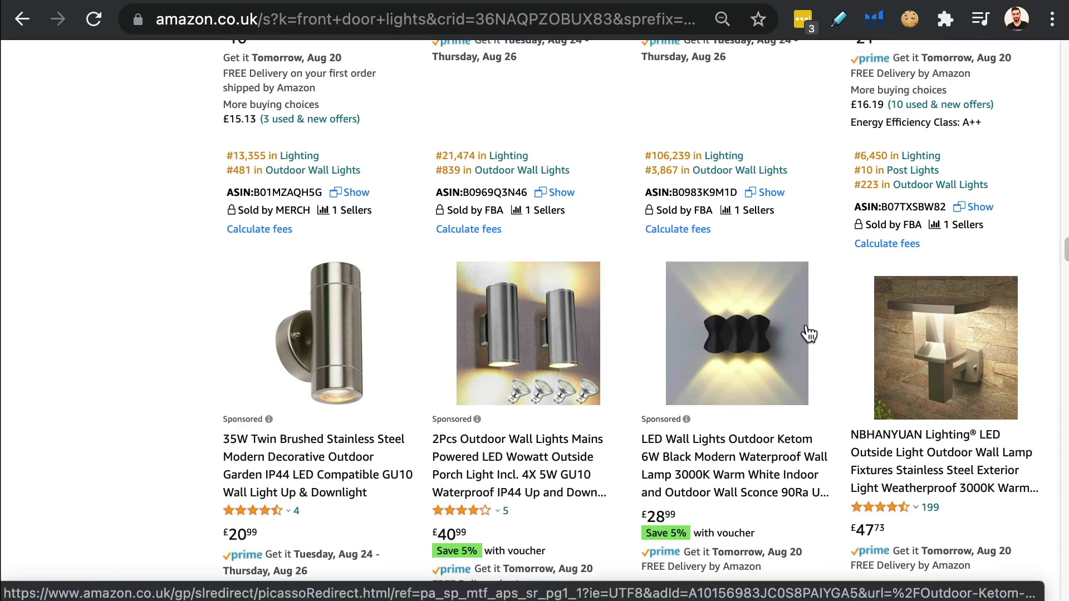
pyautogui.scroll(4, 809, 333)
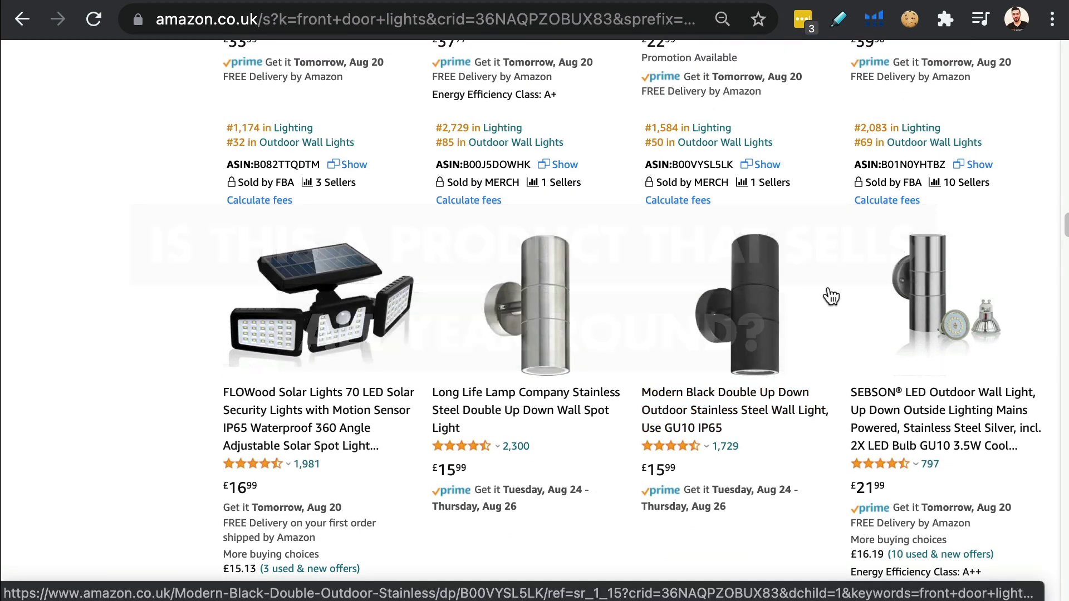
pyautogui.scroll(3, 831, 296)
pyautogui.scroll(1, 831, 297)
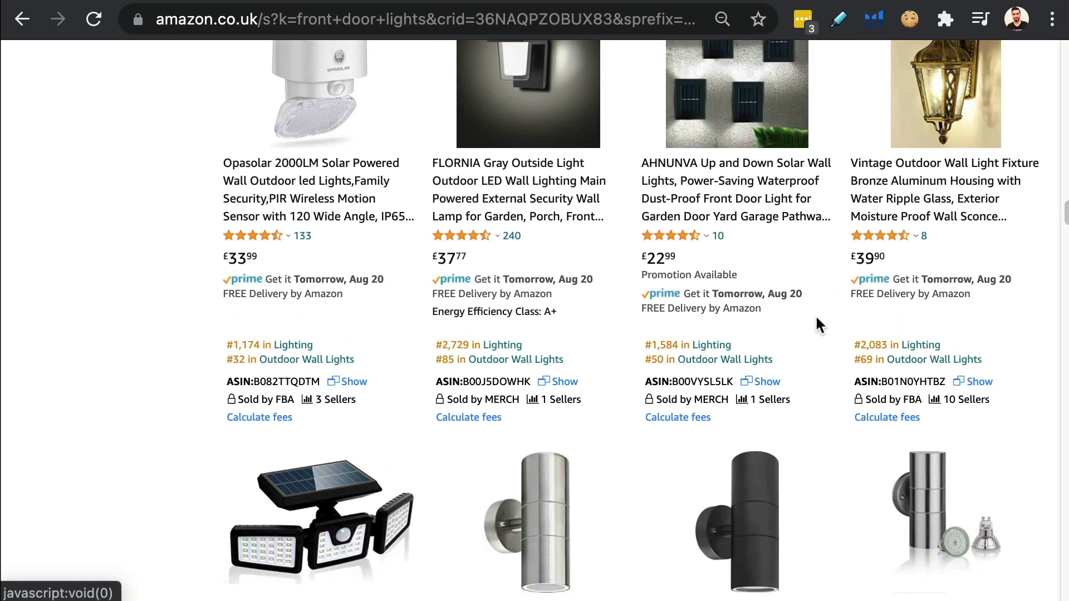
pyautogui.scroll(4, 817, 315)
pyautogui.scroll(-12, 838, 307)
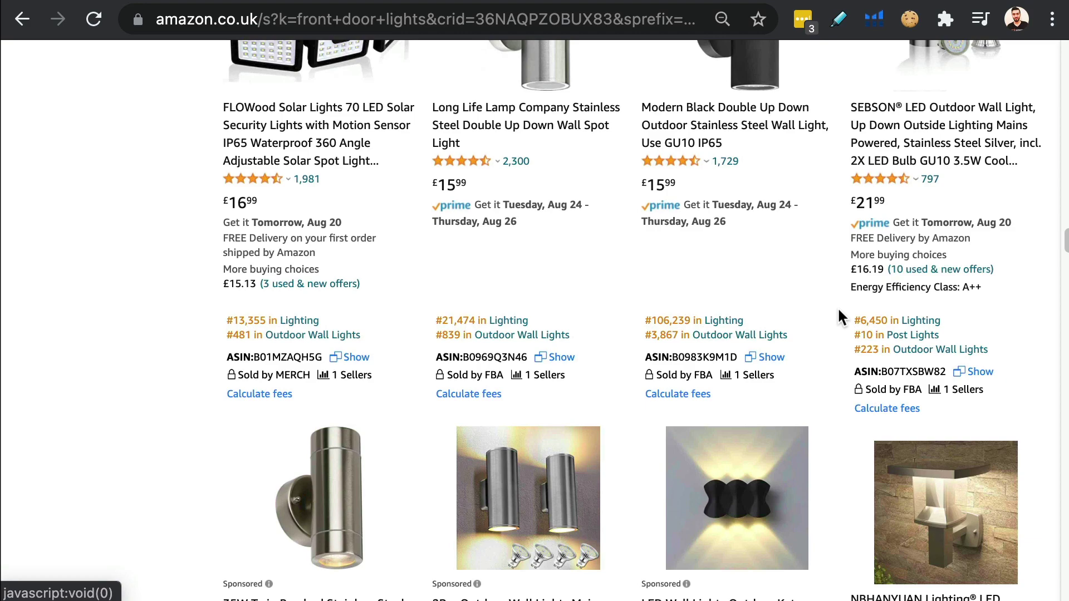
pyautogui.scroll(8, 759, 226)
pyautogui.scroll(-6, 759, 227)
pyautogui.scroll(-8, 761, 225)
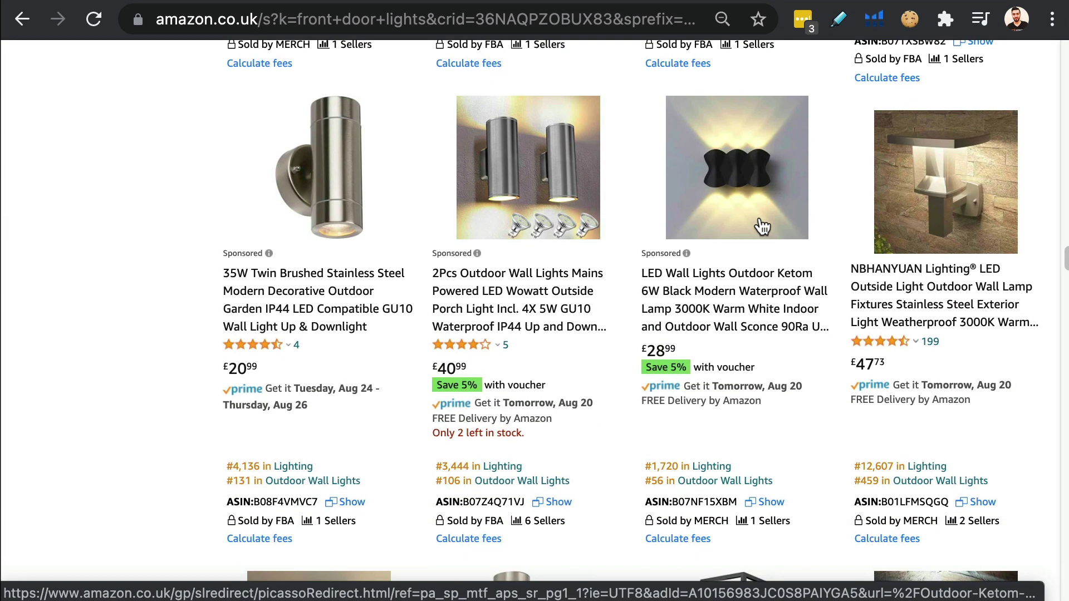
pyautogui.scroll(-7, 762, 226)
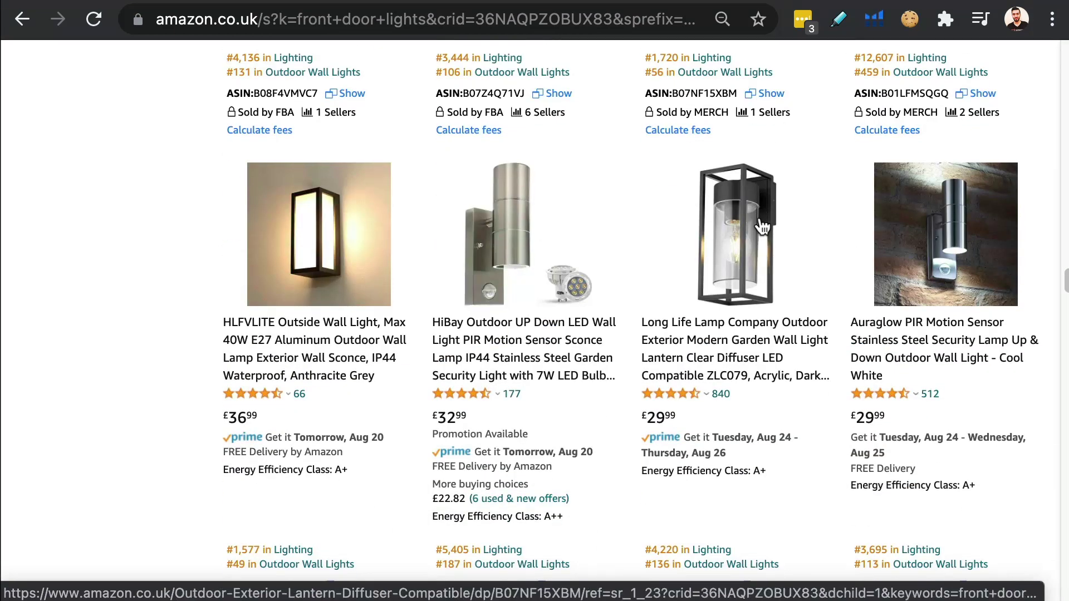
pyautogui.scroll(-10, 761, 226)
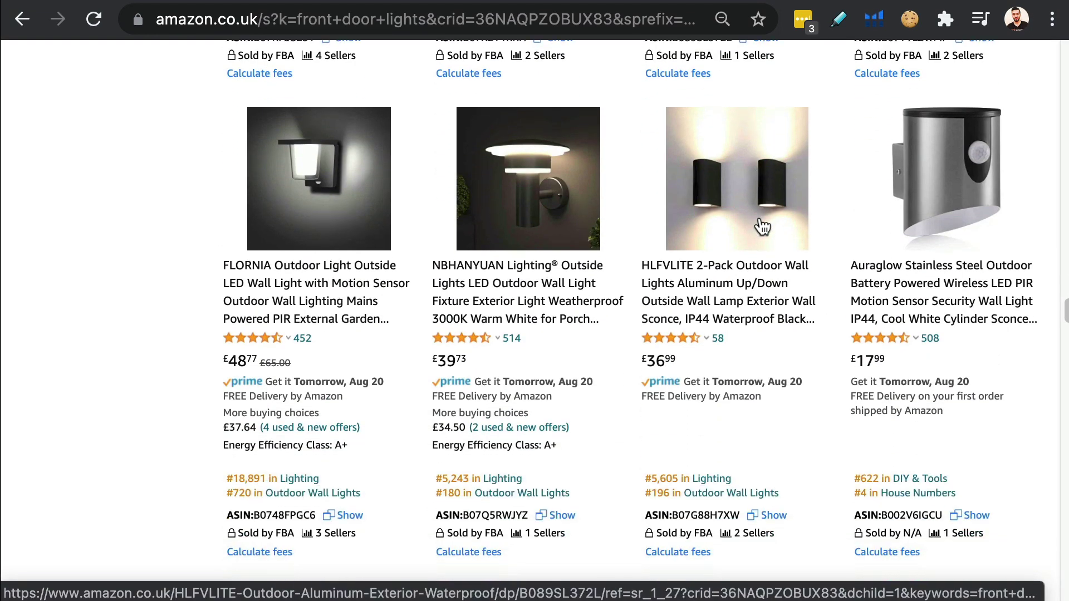
# Open the HLFVLITE 2-Pack wall light page and scroll down to its product information
pyautogui.rightClick(722, 312)
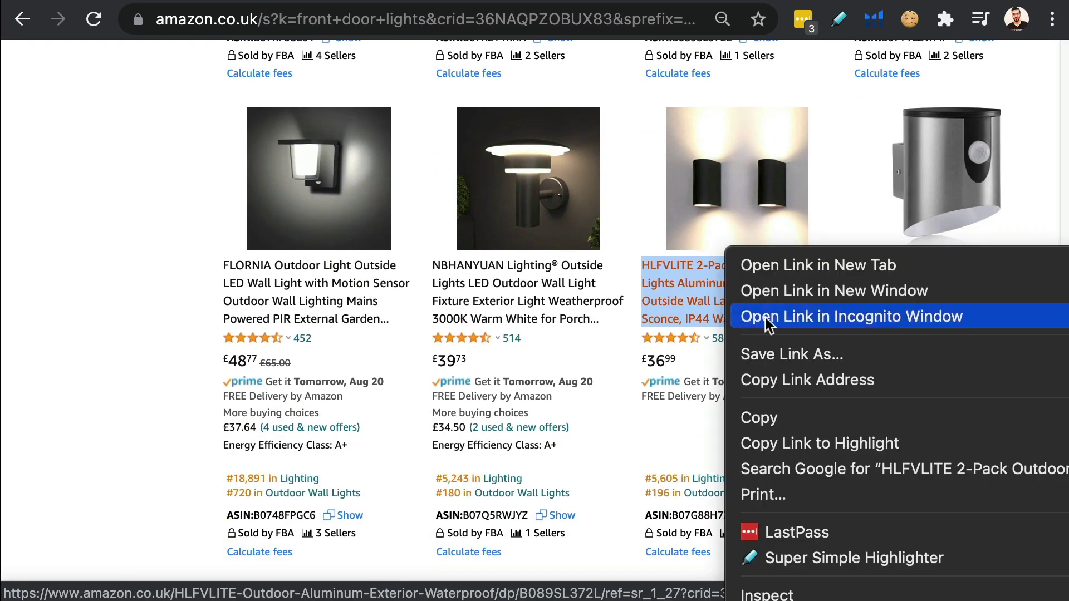
pyautogui.click(676, 268)
pyautogui.click(674, 266)
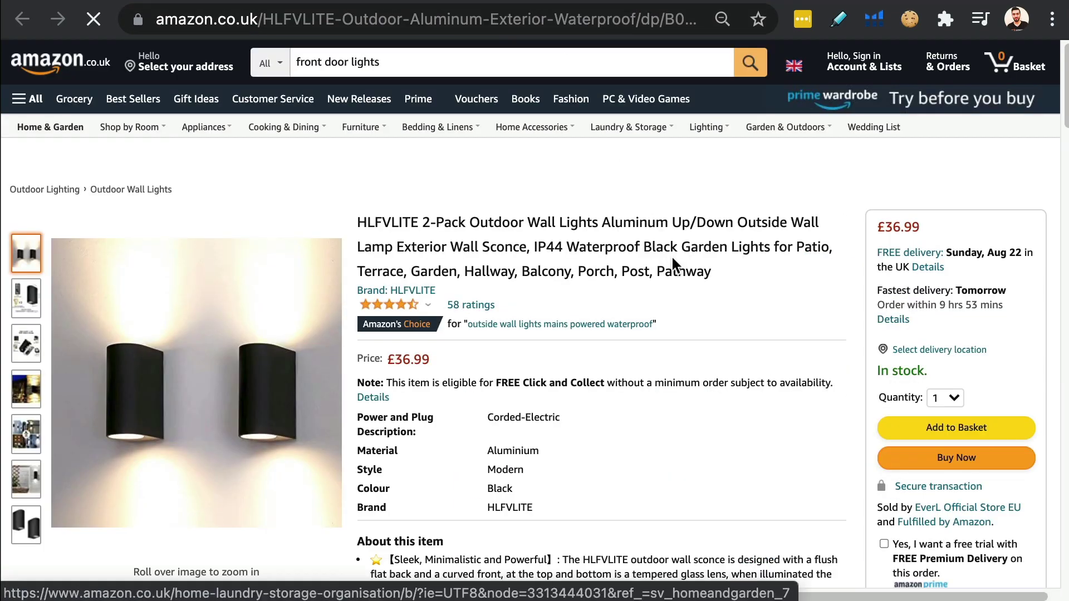
pyautogui.scroll(-20, 672, 257)
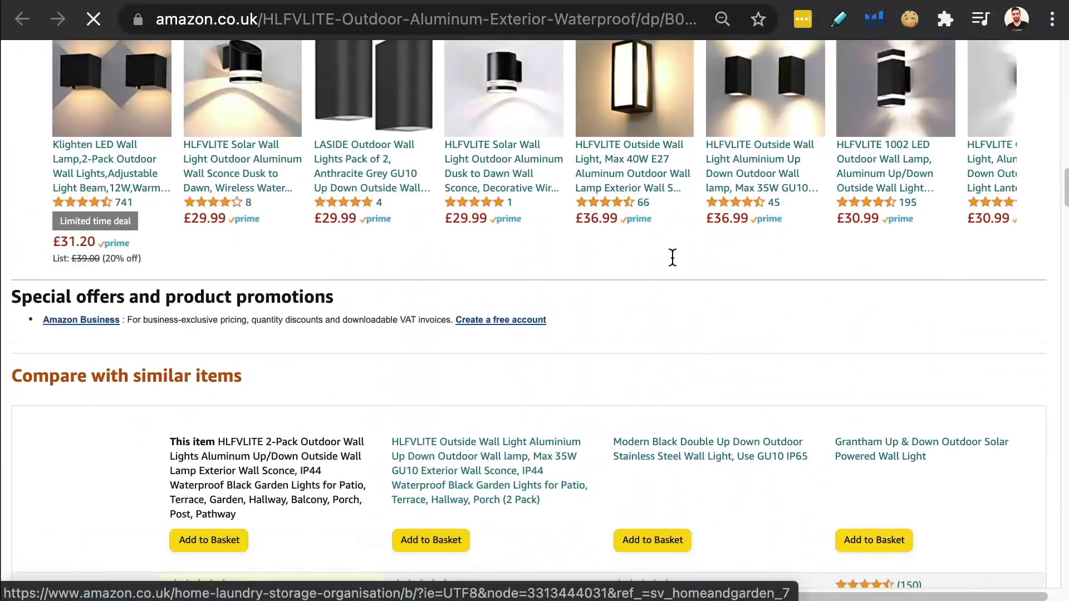
pyautogui.scroll(-15, 672, 257)
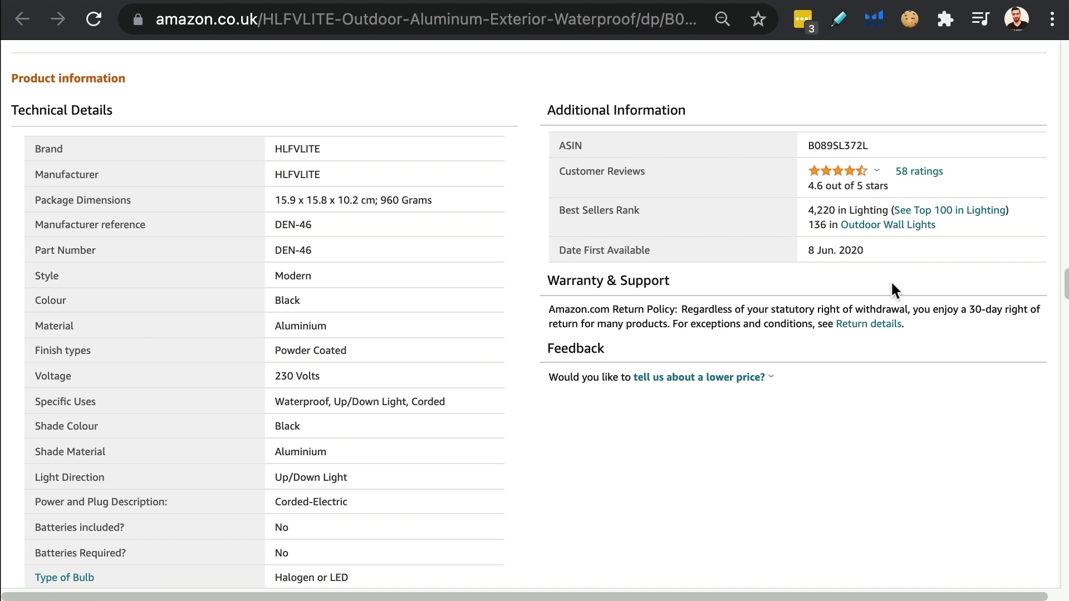
pyautogui.scroll(-1, 892, 284)
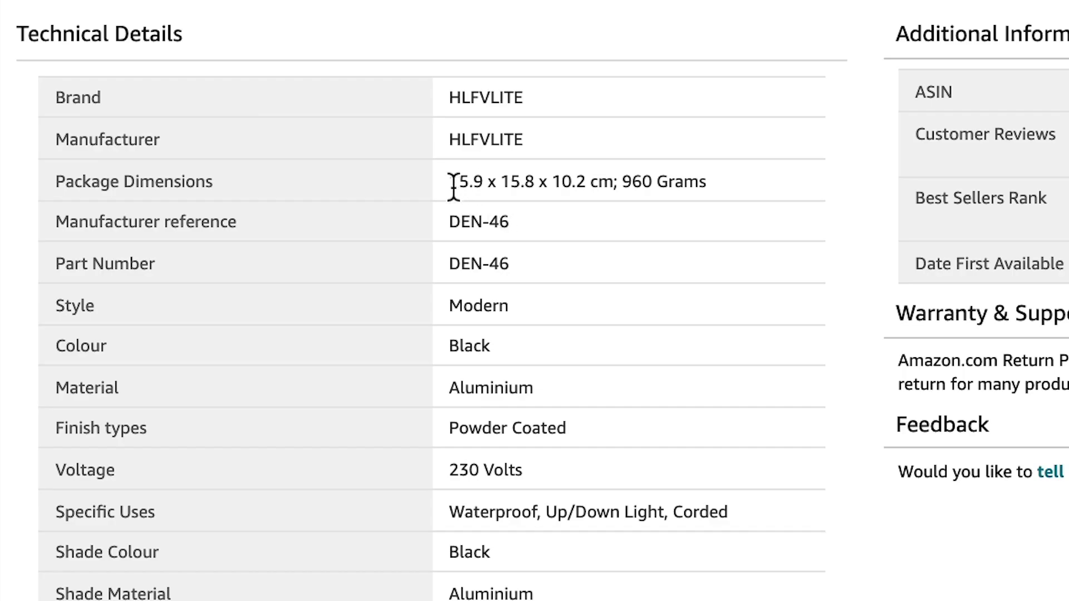
# Highlight the 15.9 x 15.8 x 10.2 cm package dimensions and 960 Grams weight
pyautogui.moveTo(454, 182); pyautogui.dragTo(606, 189)
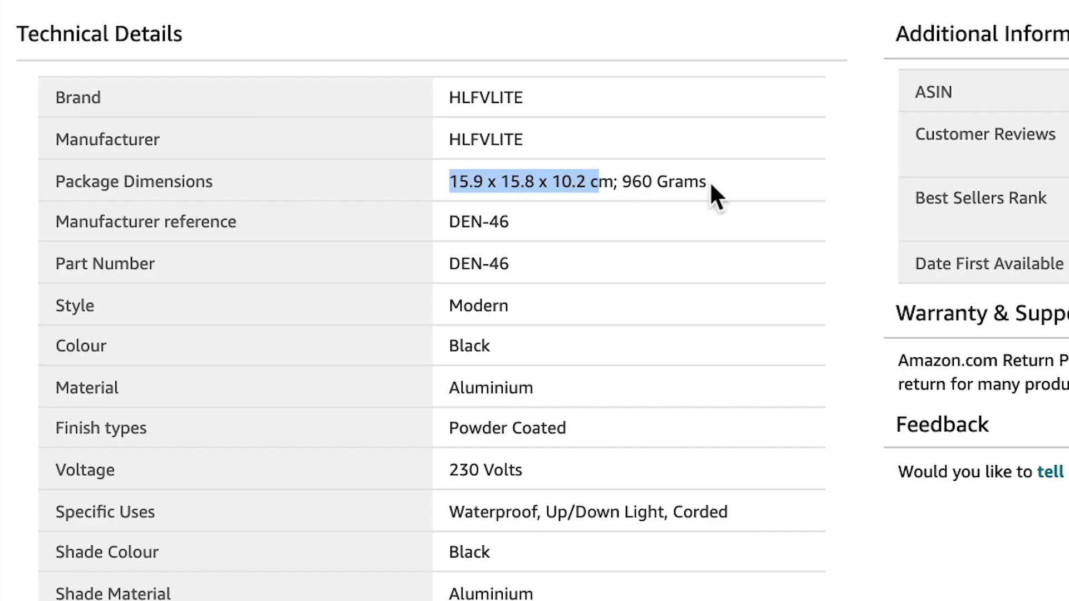
pyautogui.moveTo(713, 182); pyautogui.dragTo(619, 183)
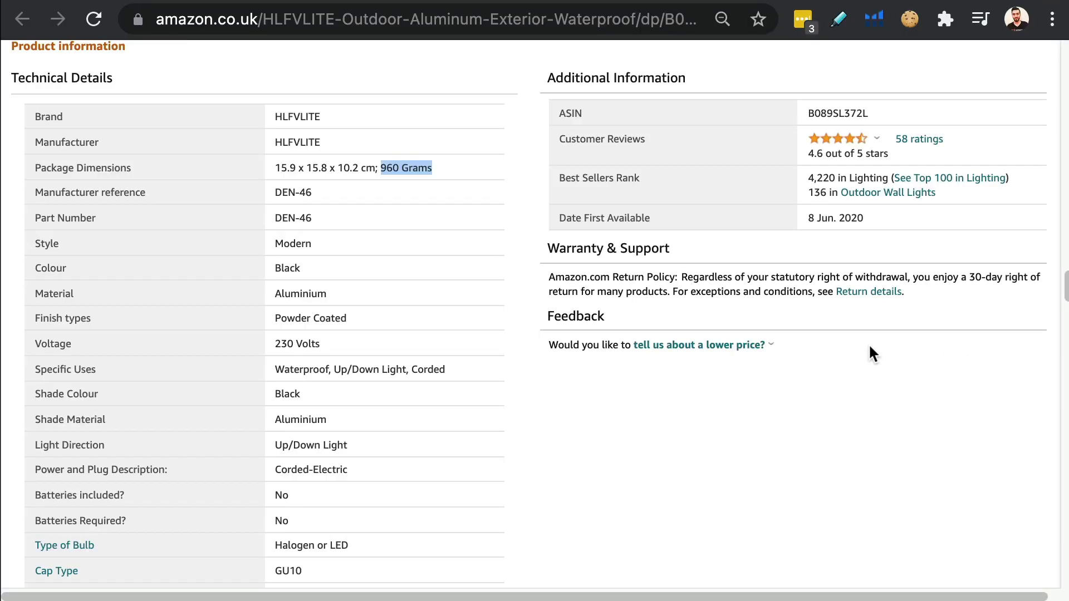
pyautogui.scroll(-2, 869, 353)
pyautogui.scroll(3, 868, 353)
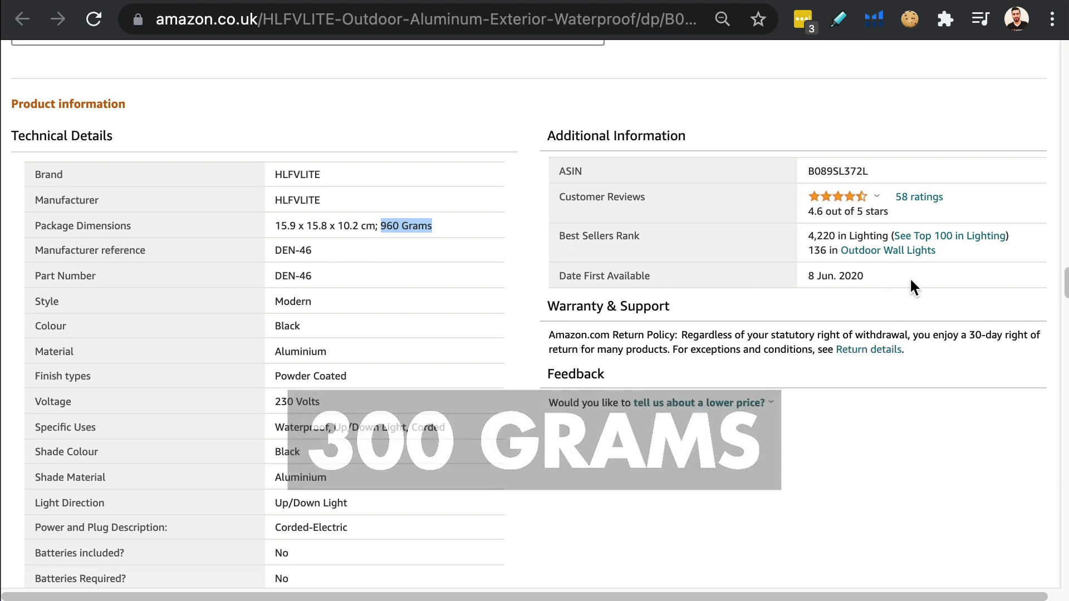
pyautogui.scroll(-1, 910, 279)
pyautogui.scroll(-3, 912, 282)
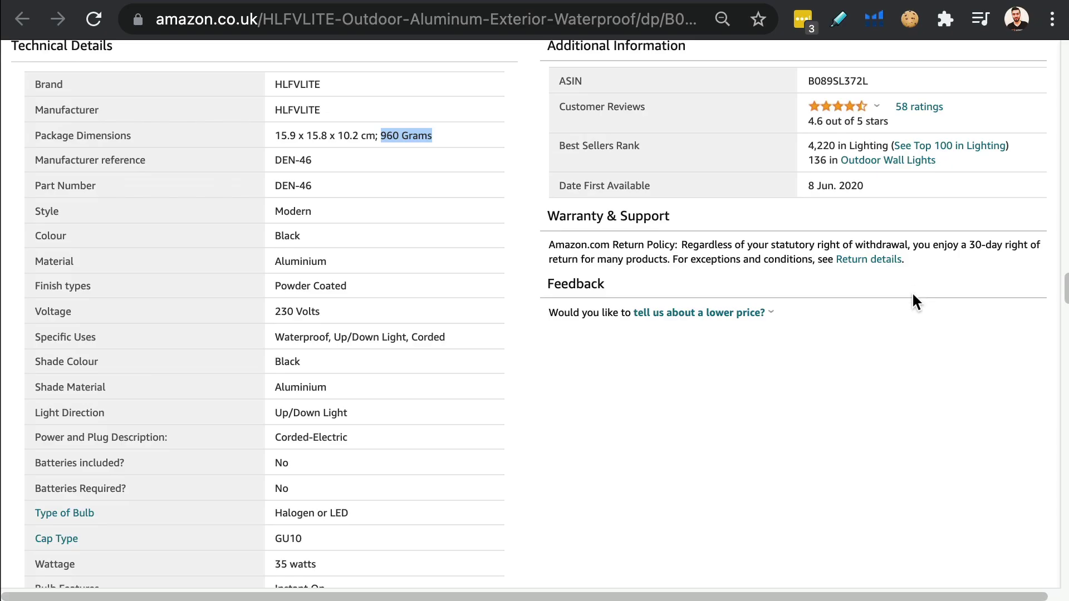
pyautogui.scroll(-10, 913, 297)
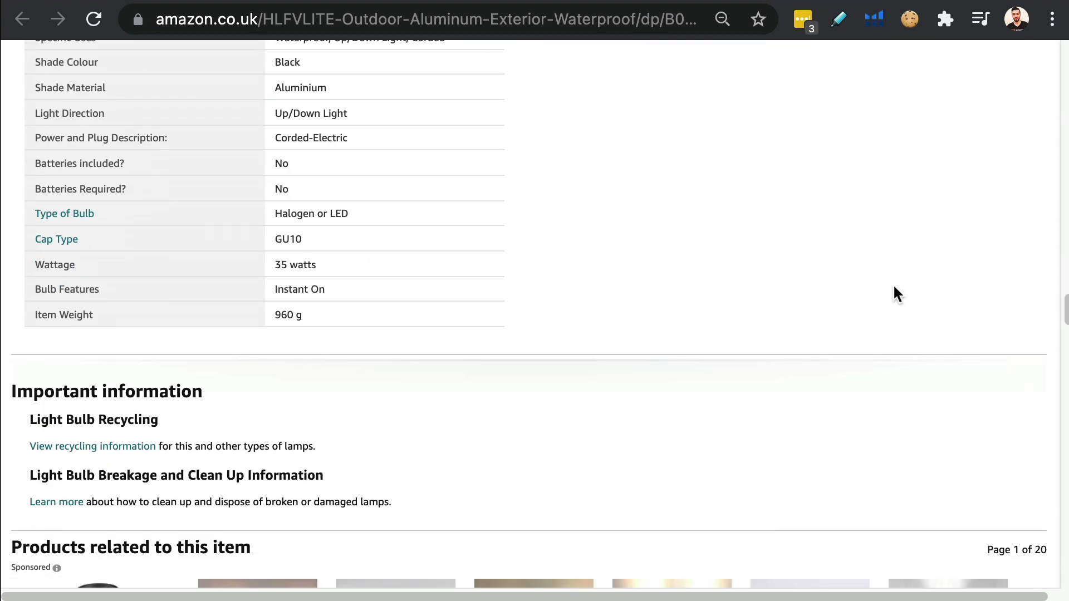
pyautogui.scroll(-5, 894, 289)
pyautogui.scroll(-5, 893, 283)
# Return to the front door lights results and browse listings such as Opasolar and AHNUNVA
pyautogui.press('super+w')
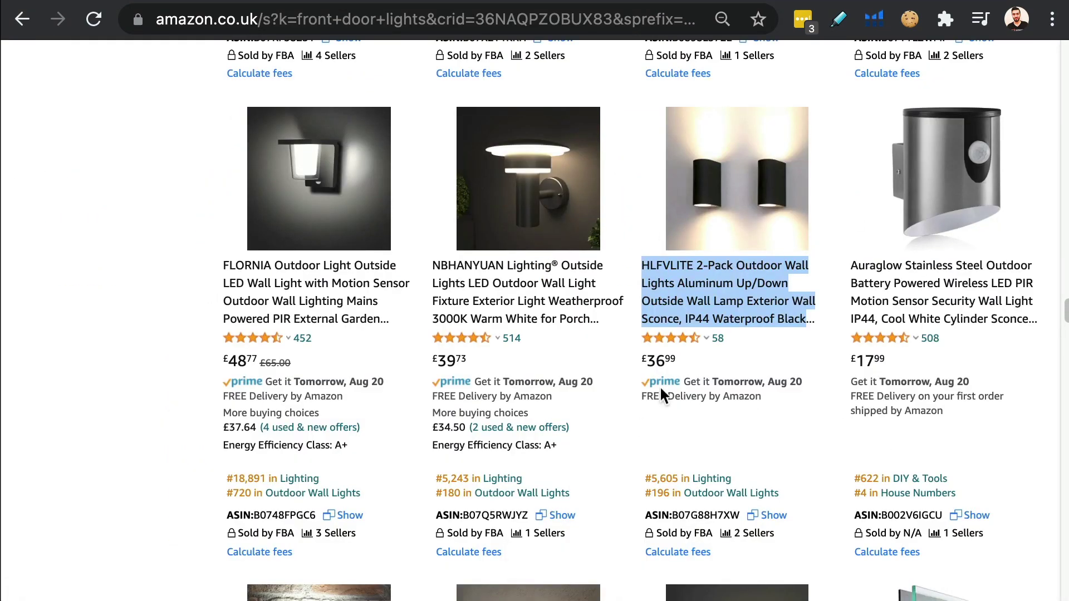
pyautogui.scroll(8, 870, 295)
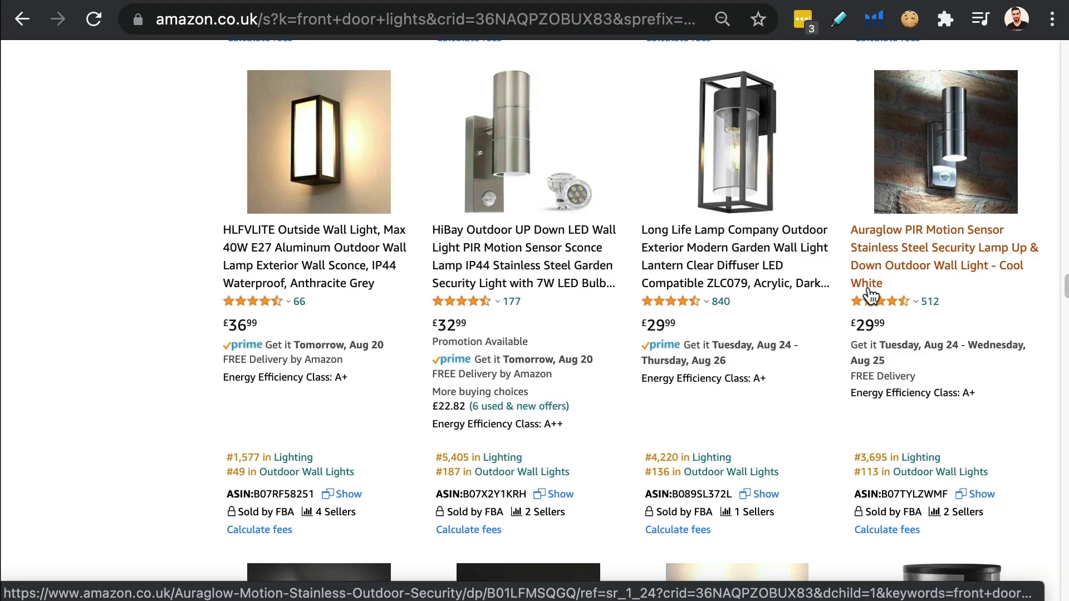
pyautogui.scroll(18, 870, 295)
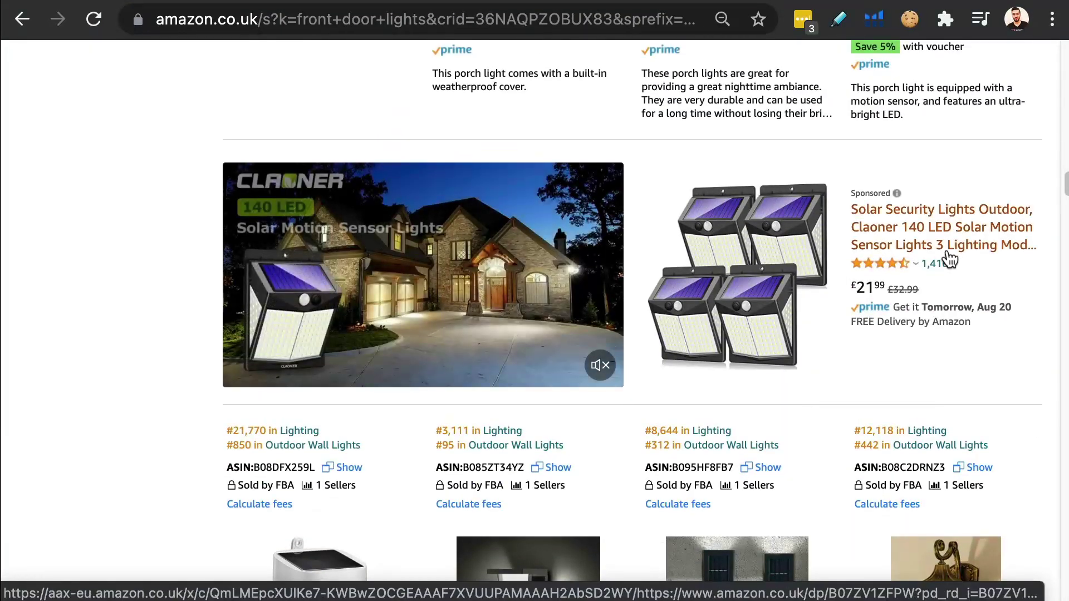
pyautogui.scroll(10, 945, 260)
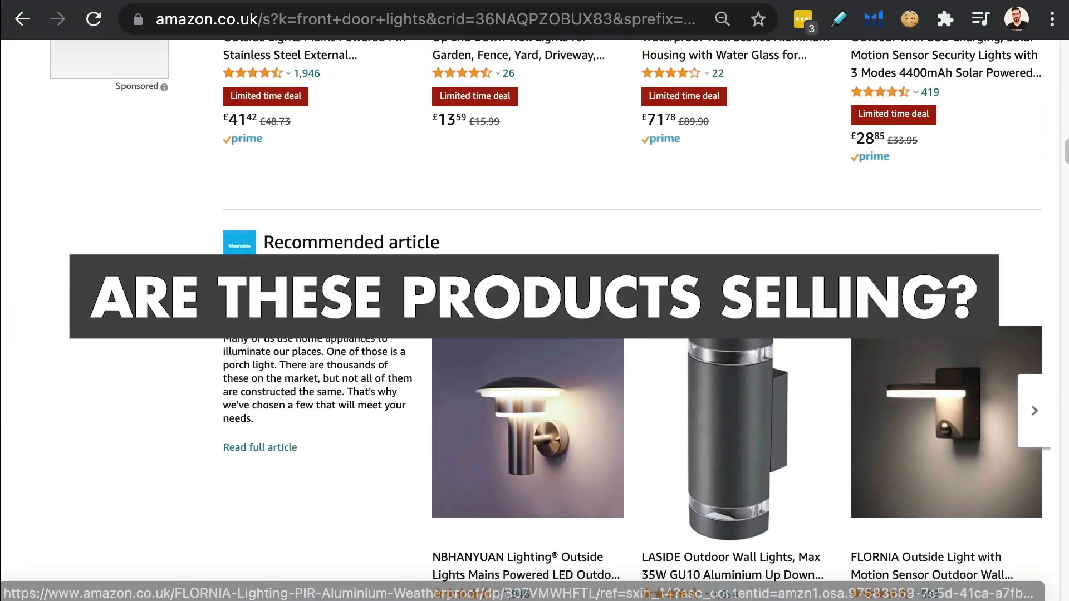
pyautogui.scroll(-7, 945, 361)
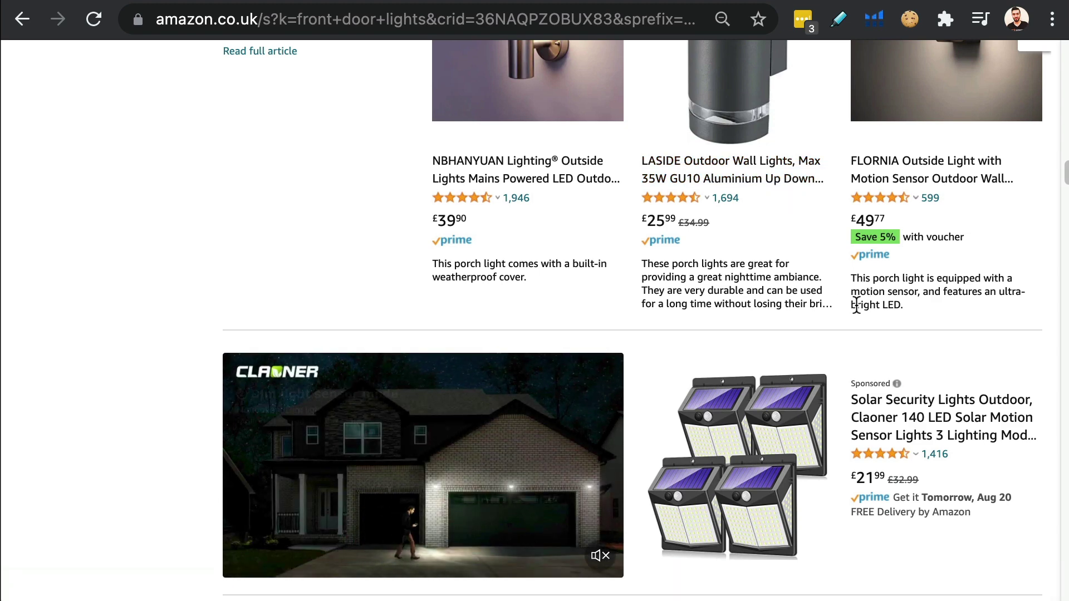
pyautogui.scroll(1, 767, 184)
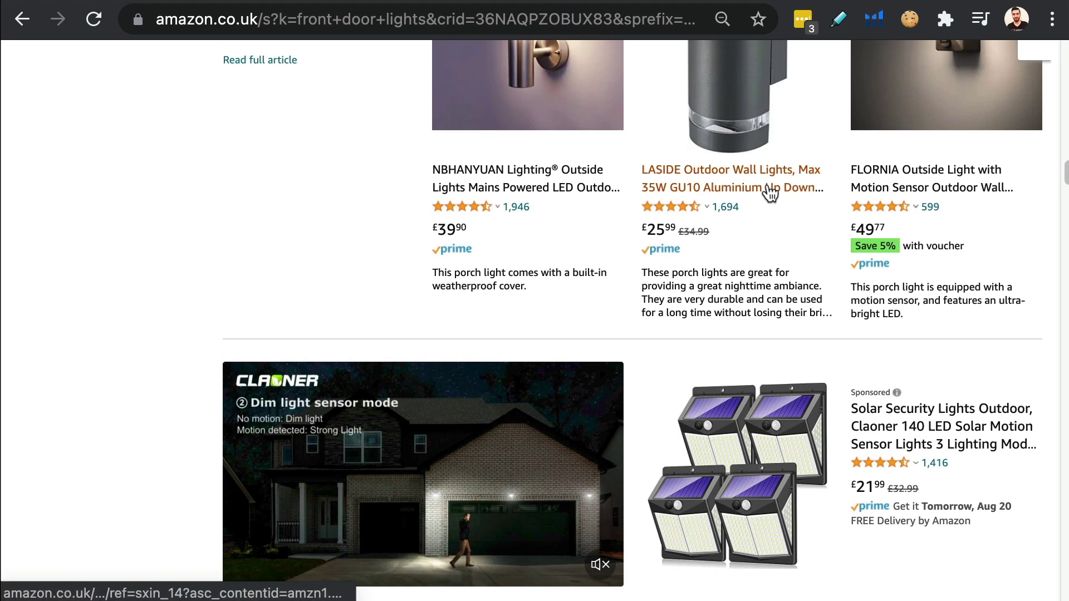
pyautogui.scroll(-1, 770, 193)
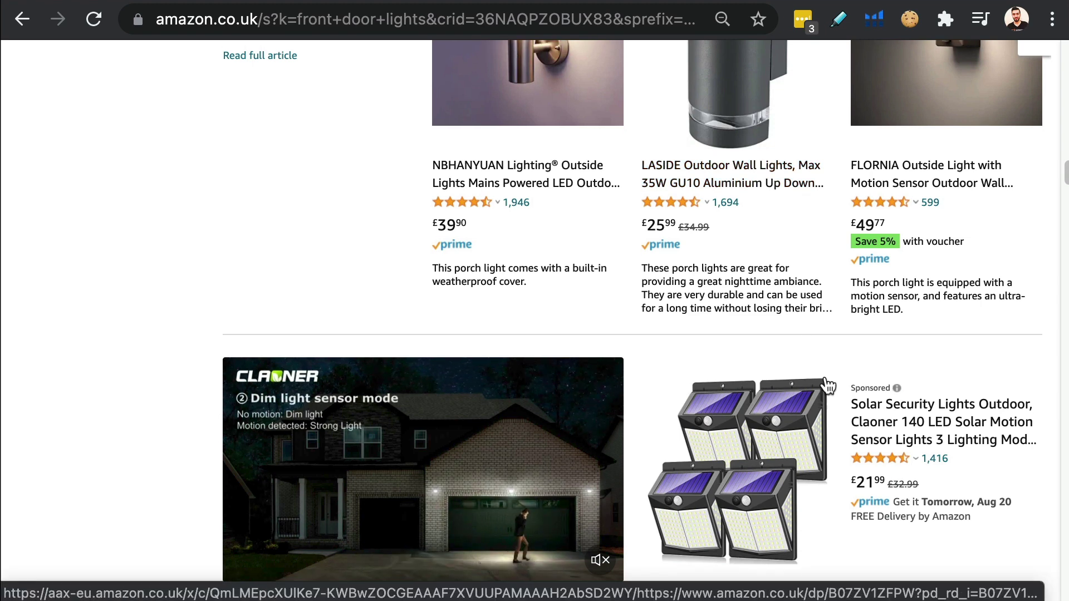
pyautogui.scroll(5, 812, 285)
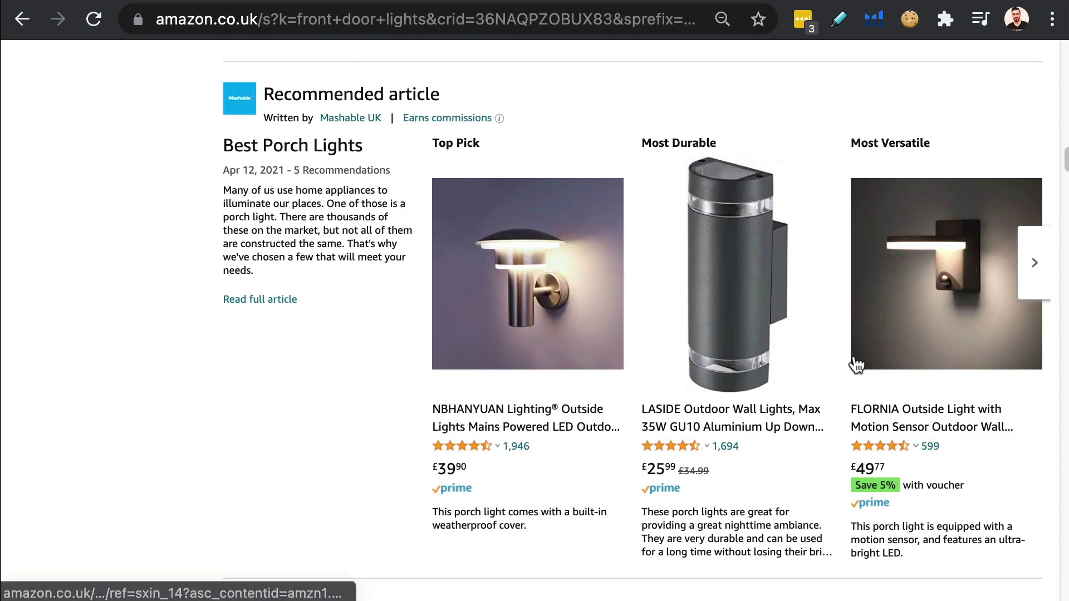
pyautogui.scroll(-16, 853, 357)
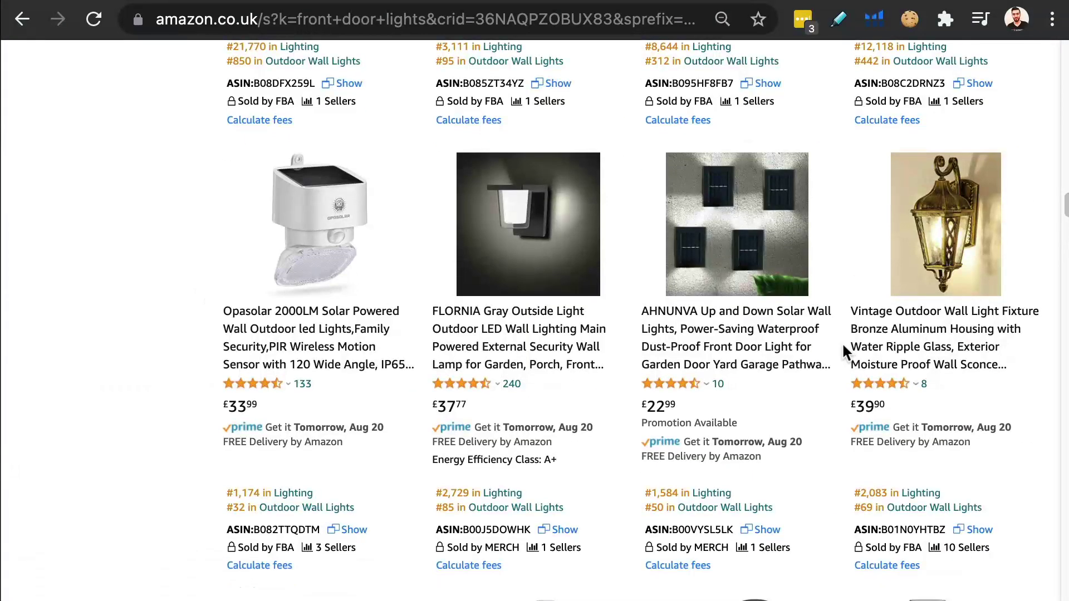
# Run Helium 10 Xray on the front door lights results and scroll its per-product sales table
pyautogui.click(874, 21)
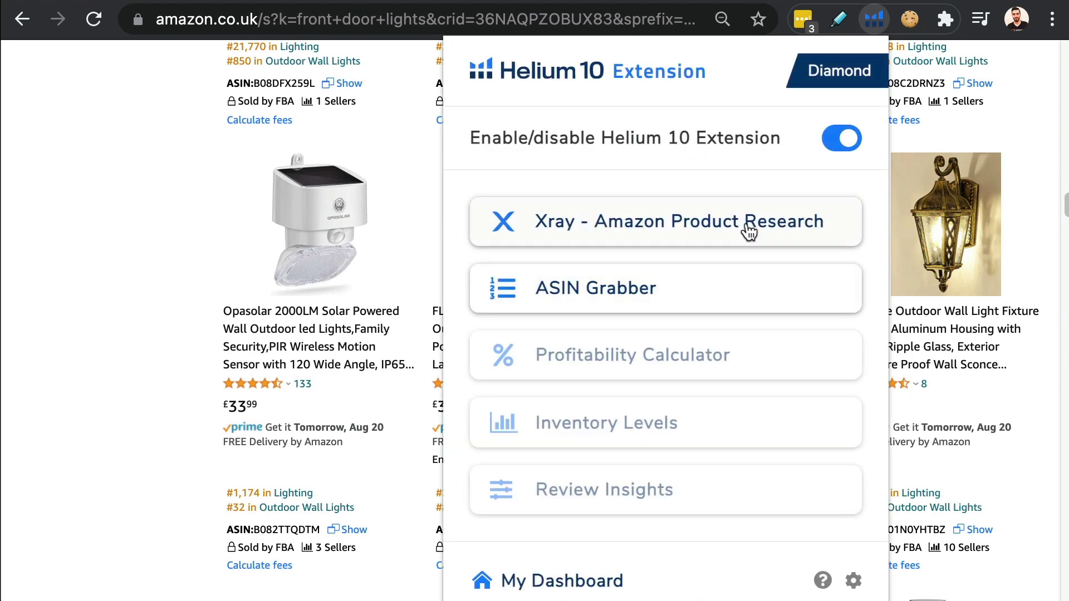
pyautogui.click(731, 225)
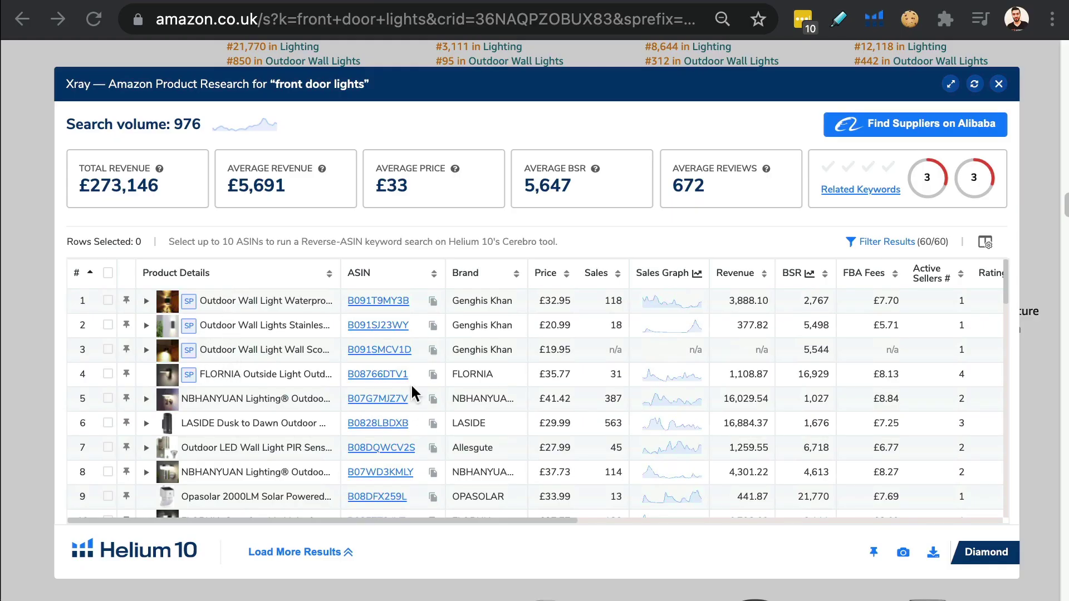
pyautogui.scroll(-2, 598, 329)
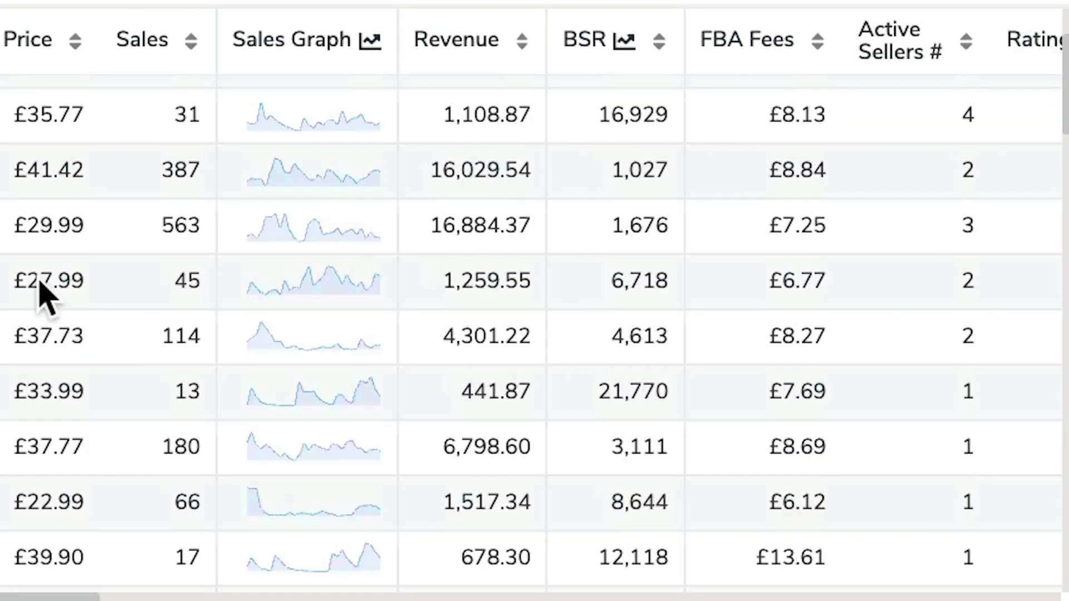
pyautogui.scroll(-1, 534, 334)
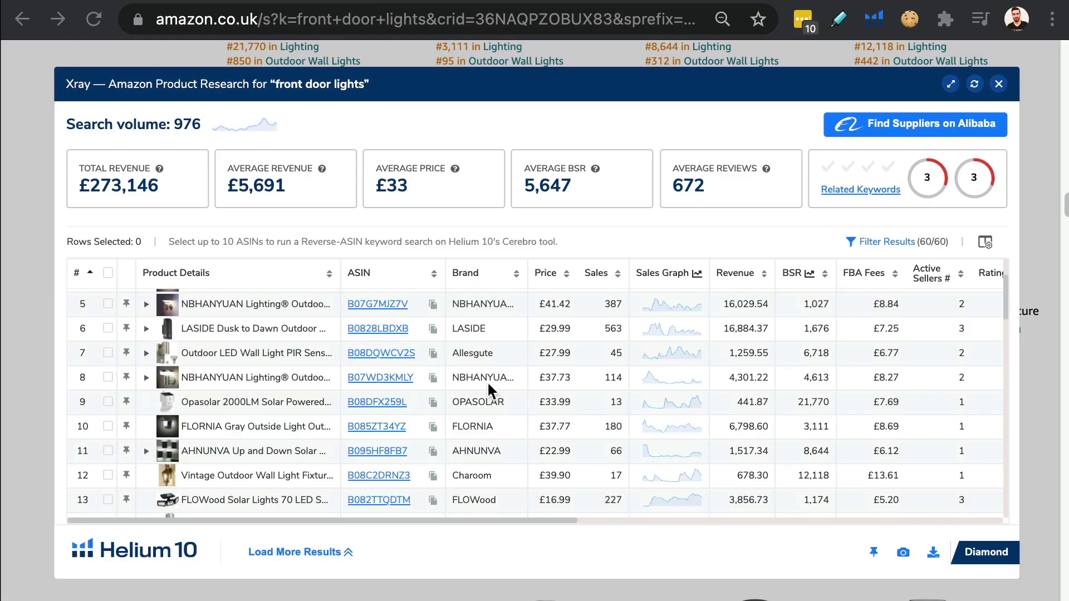
pyautogui.hscroll(5, 507, 402)
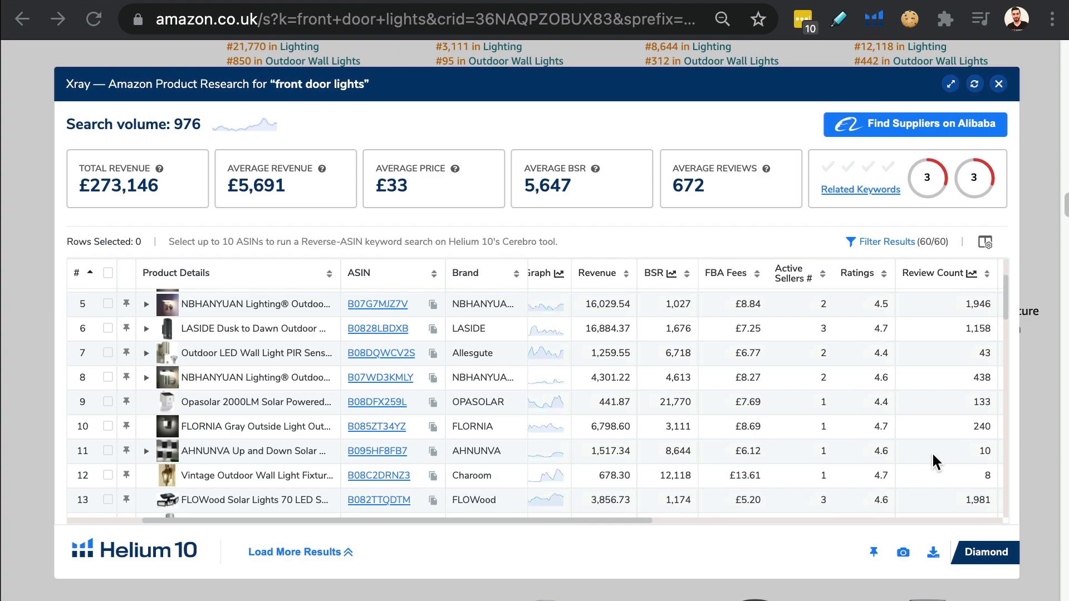
pyautogui.hscroll(3, 933, 454)
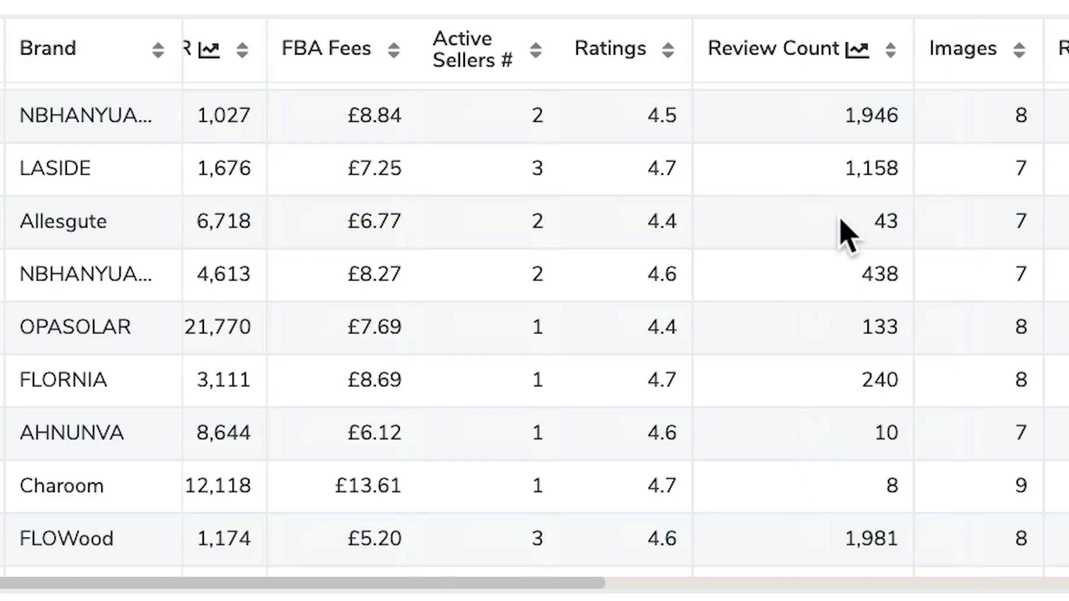
pyautogui.hscroll(-5, 640, 231)
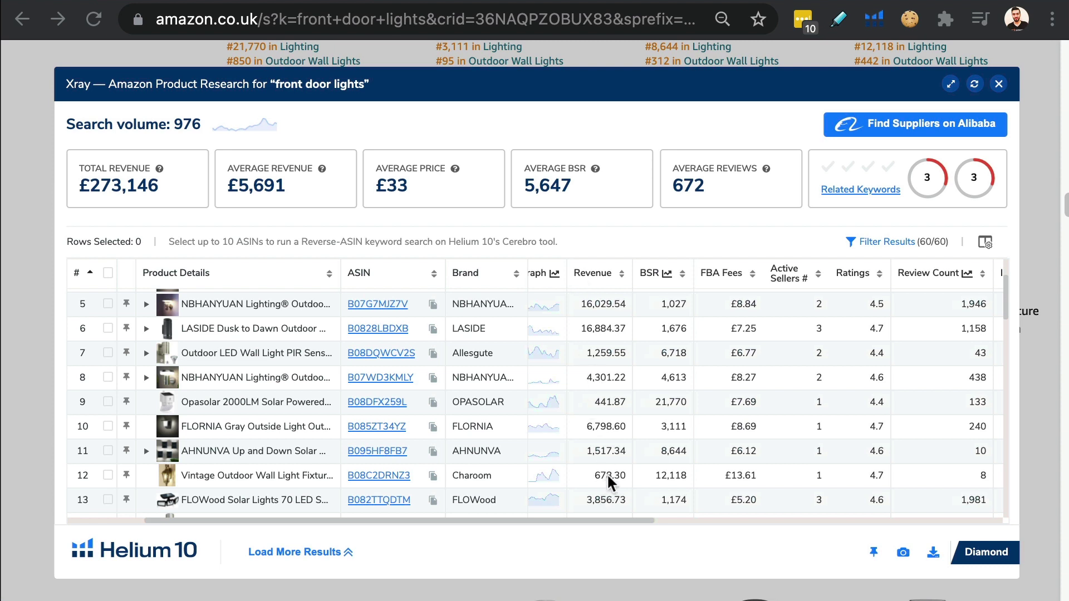
pyautogui.hscroll(-3, 626, 424)
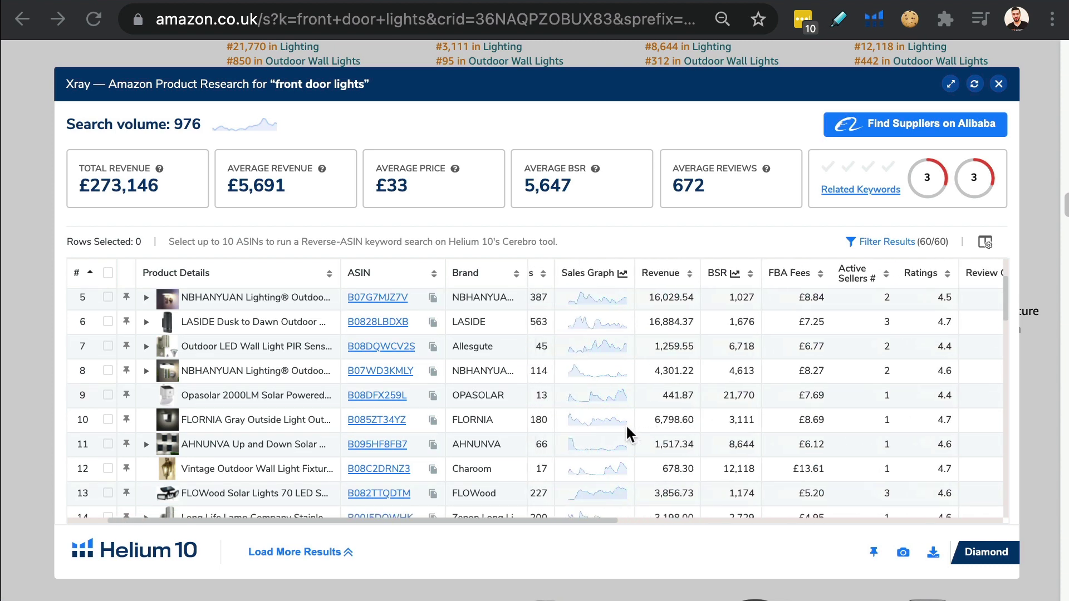
pyautogui.hscroll(-2, 680, 420)
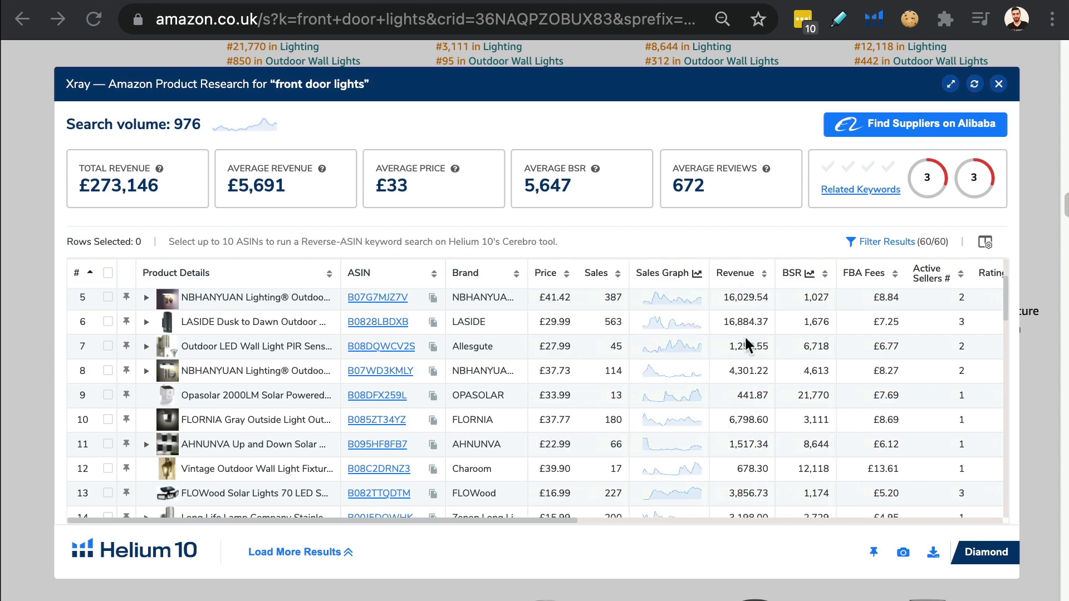
pyautogui.scroll(-5, 719, 412)
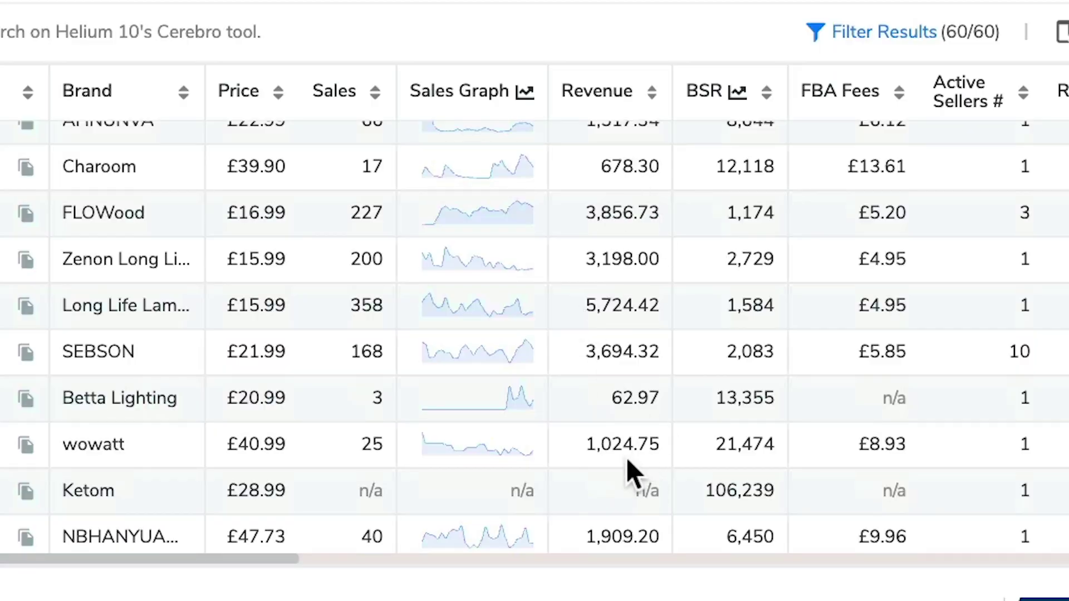
pyautogui.scroll(-1, 628, 459)
pyautogui.scroll(-4, 627, 463)
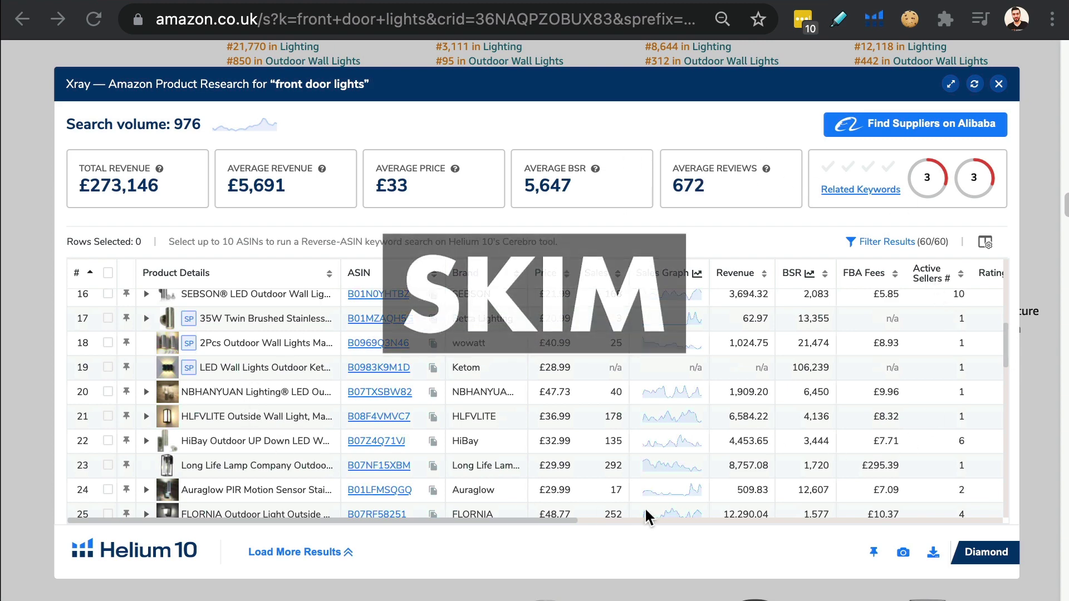
pyautogui.scroll(1, 687, 502)
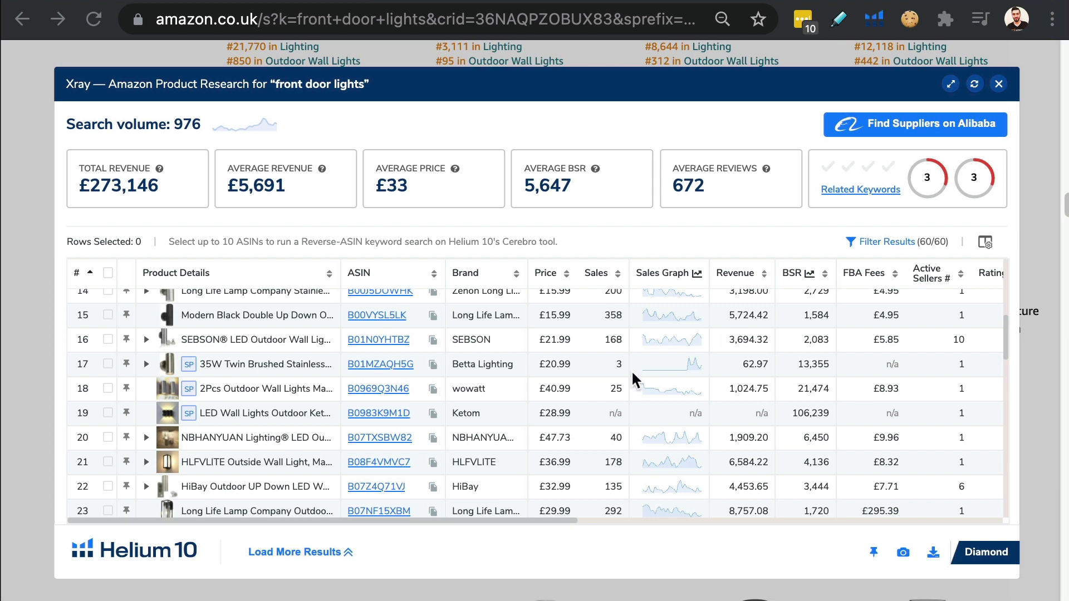
# Scroll the Xray front door lights product table back up to the top rows
pyautogui.scroll(3, 623, 365)
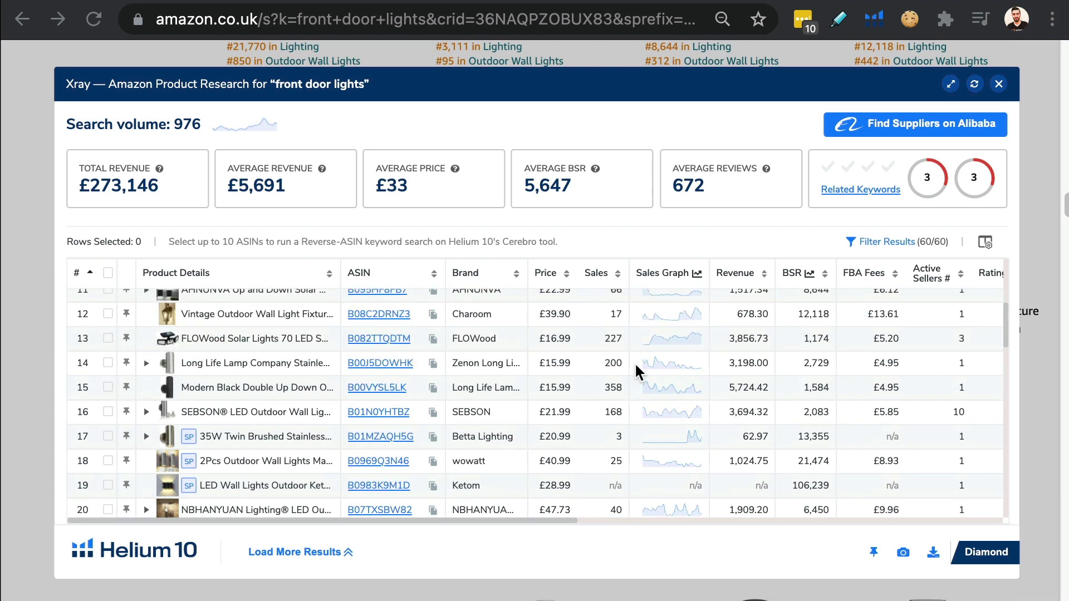
pyautogui.scroll(9, 567, 434)
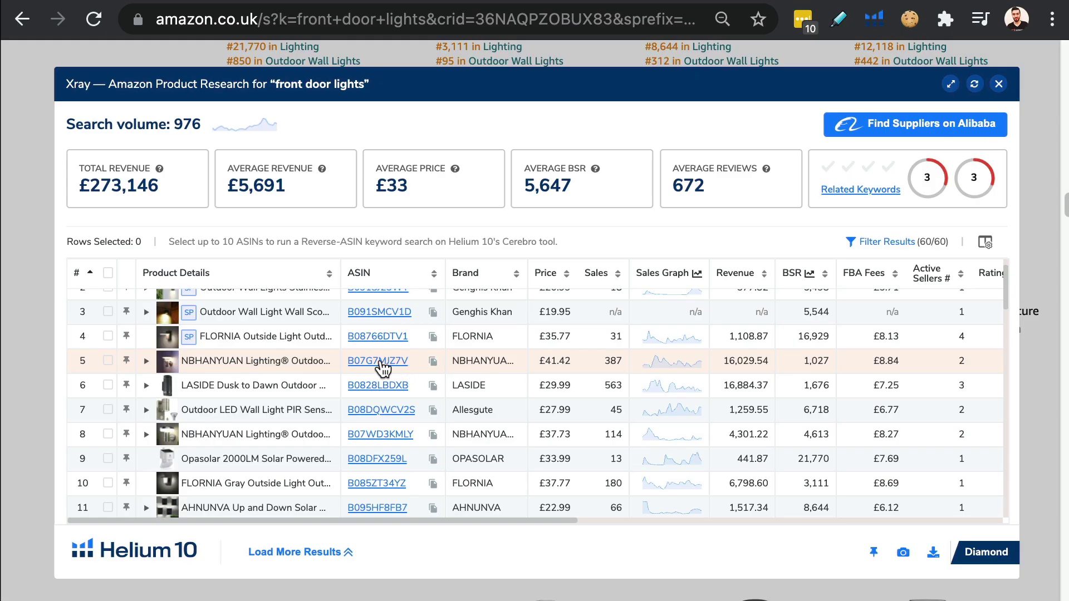
pyautogui.click(382, 363)
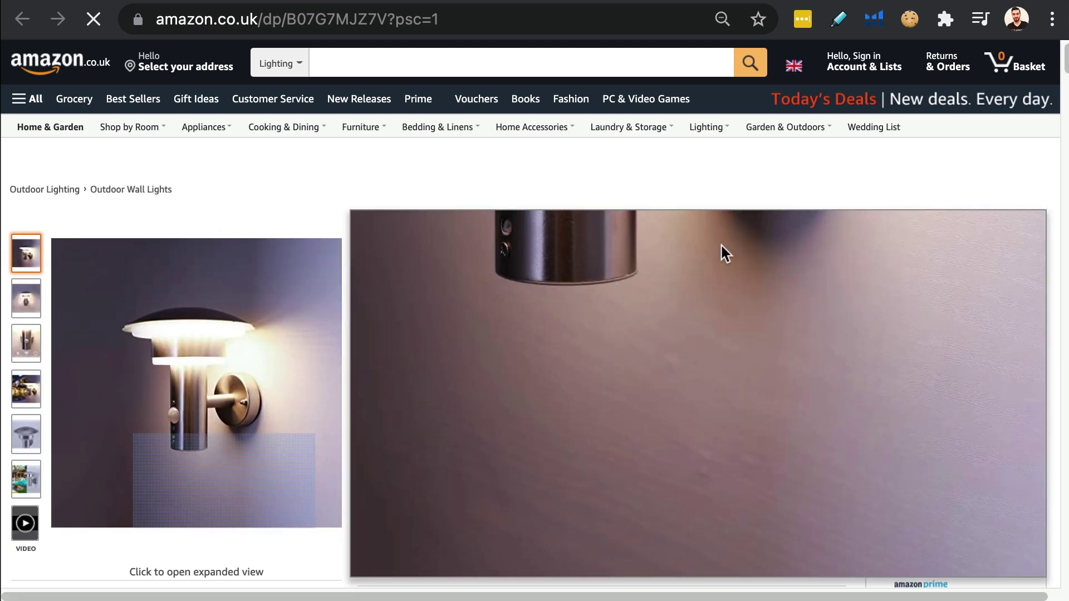
pyautogui.scroll(-1, 548, 369)
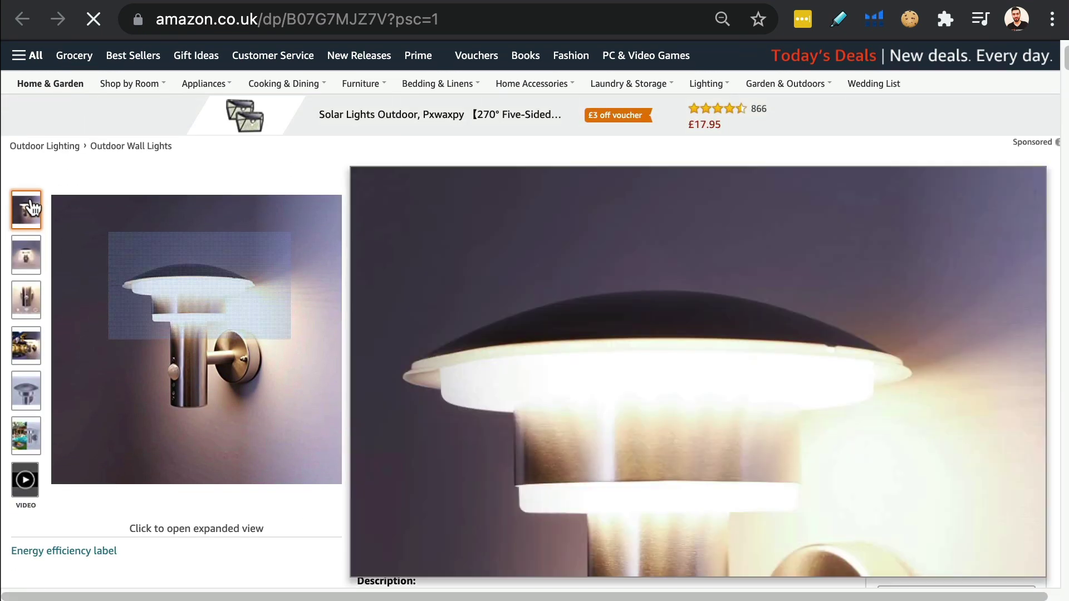
pyautogui.scroll(-8, 700, 443)
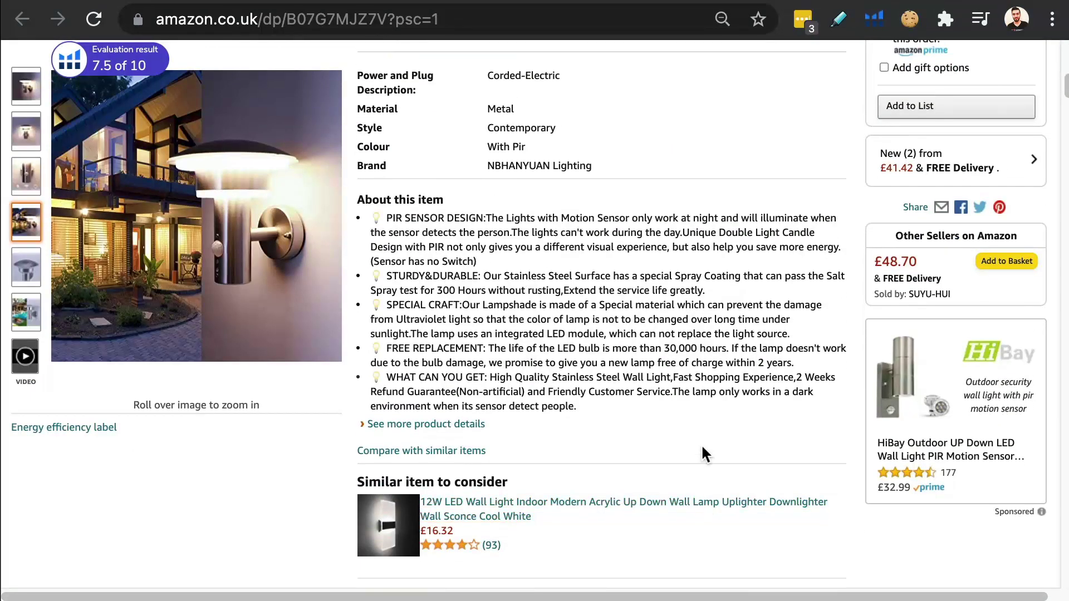
pyautogui.scroll(7, 700, 443)
pyautogui.scroll(1, 724, 451)
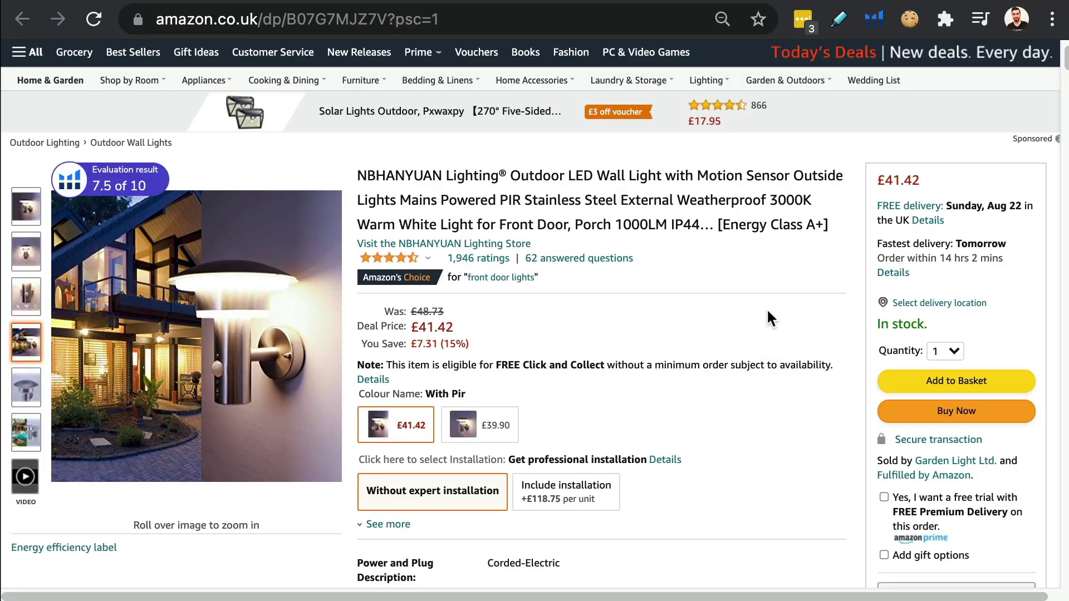
pyautogui.scroll(-20, 772, 348)
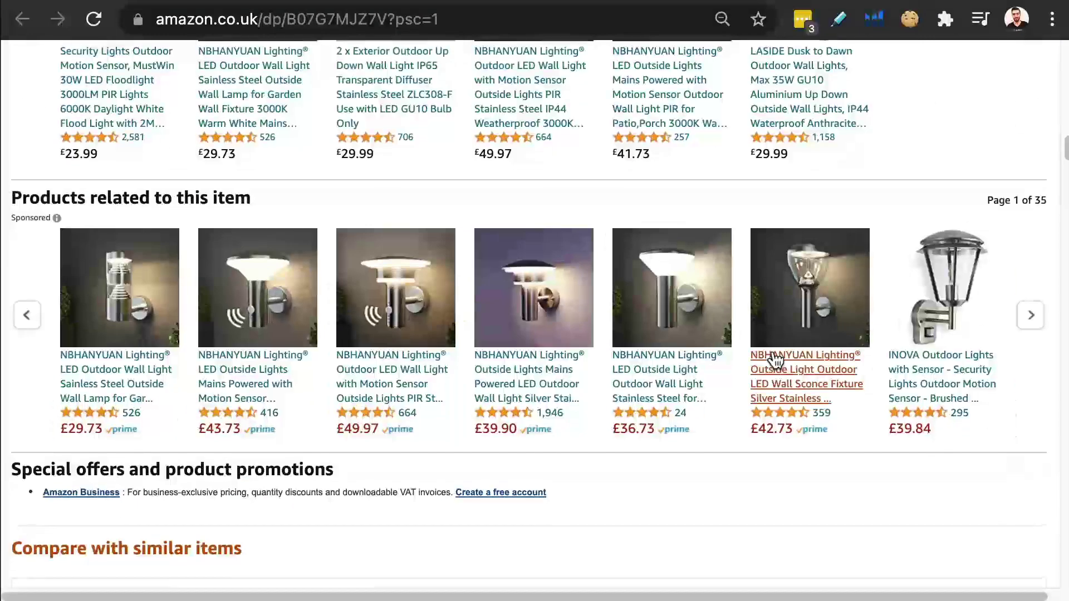
pyautogui.scroll(-8, 774, 351)
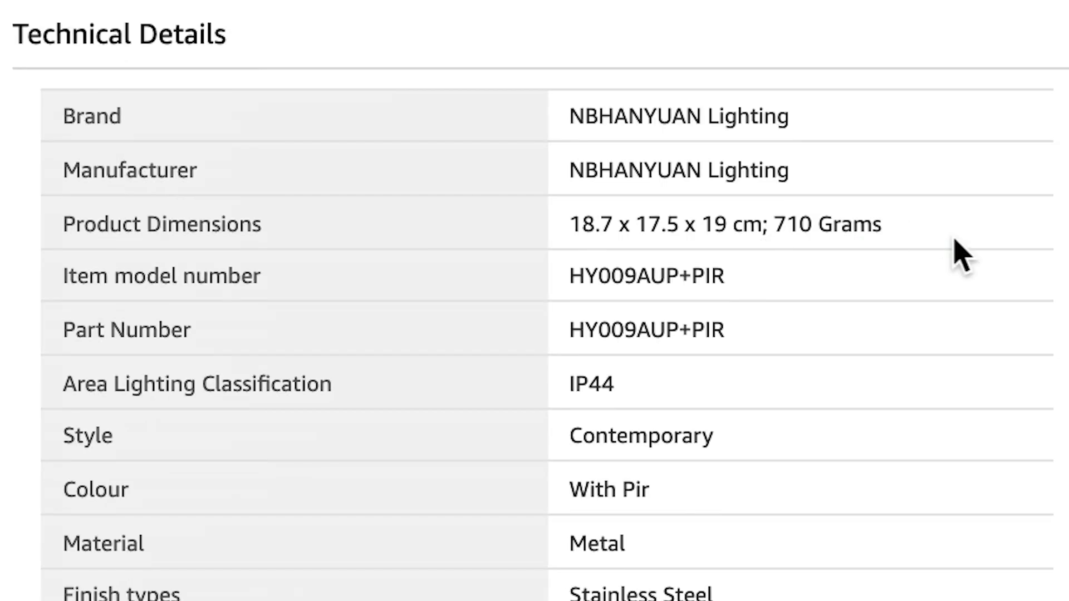
pyautogui.scroll(15, 961, 257)
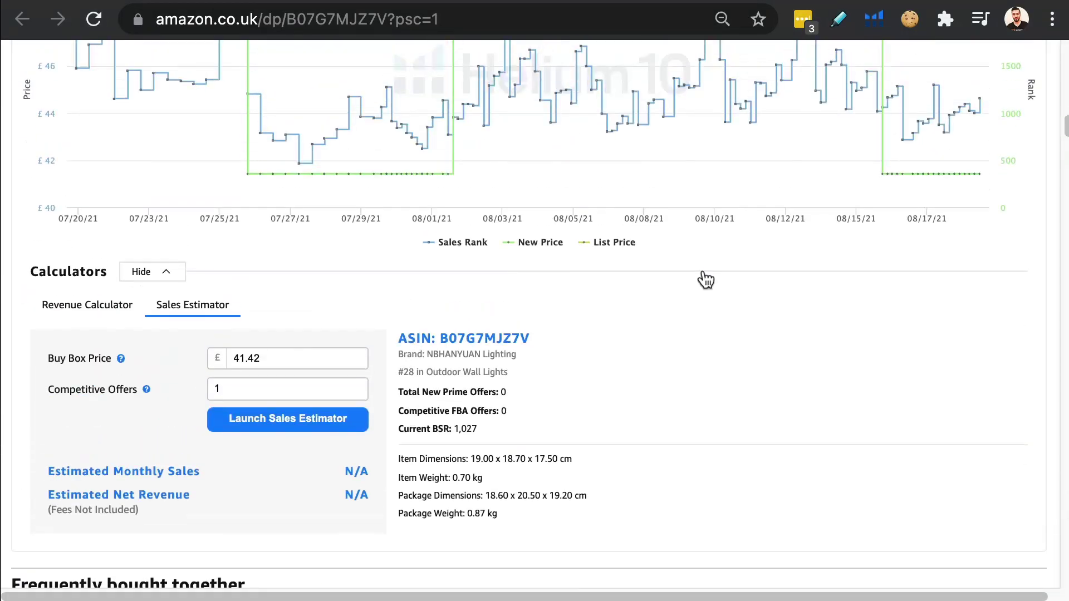
pyautogui.scroll(15, 703, 272)
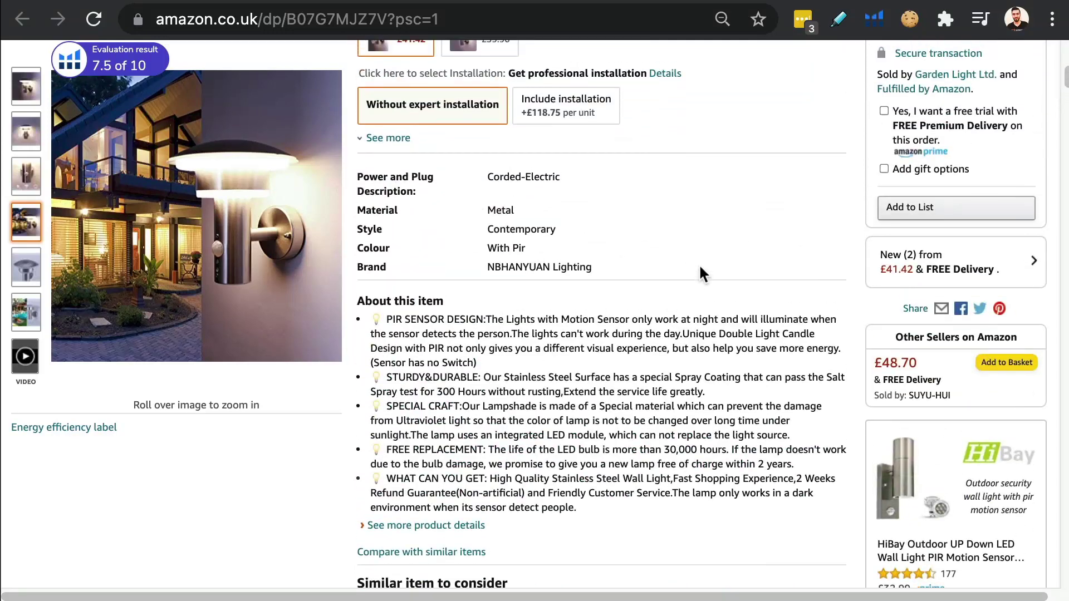
pyautogui.scroll(5, 700, 263)
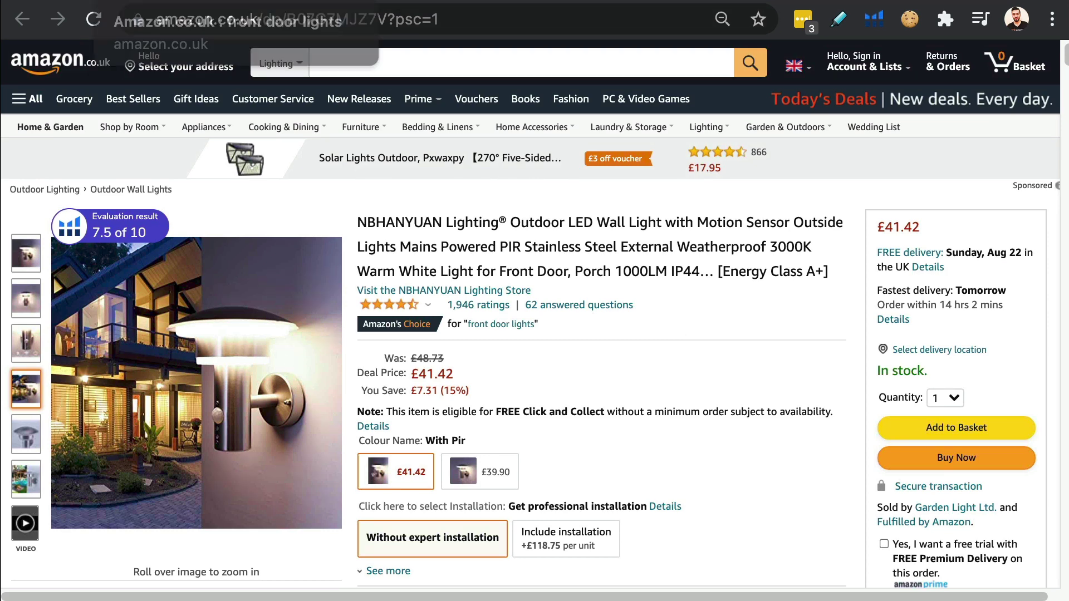
# Switch to the 'Amazon.co.uk : front door lights' tab and scroll the Xray competitor rows
pyautogui.click(167, 1)
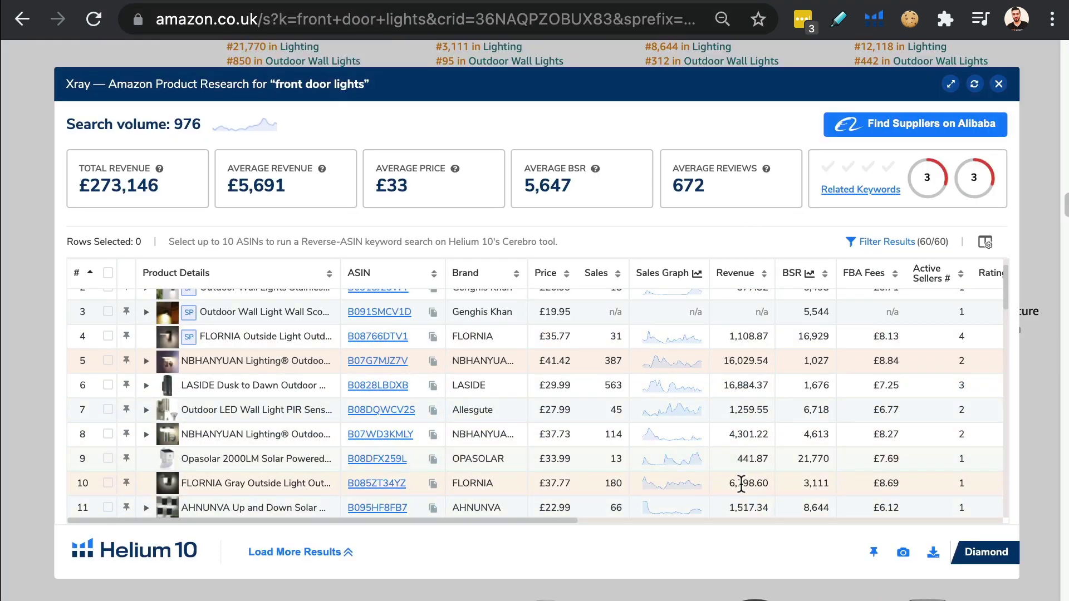
pyautogui.scroll(-3, 828, 440)
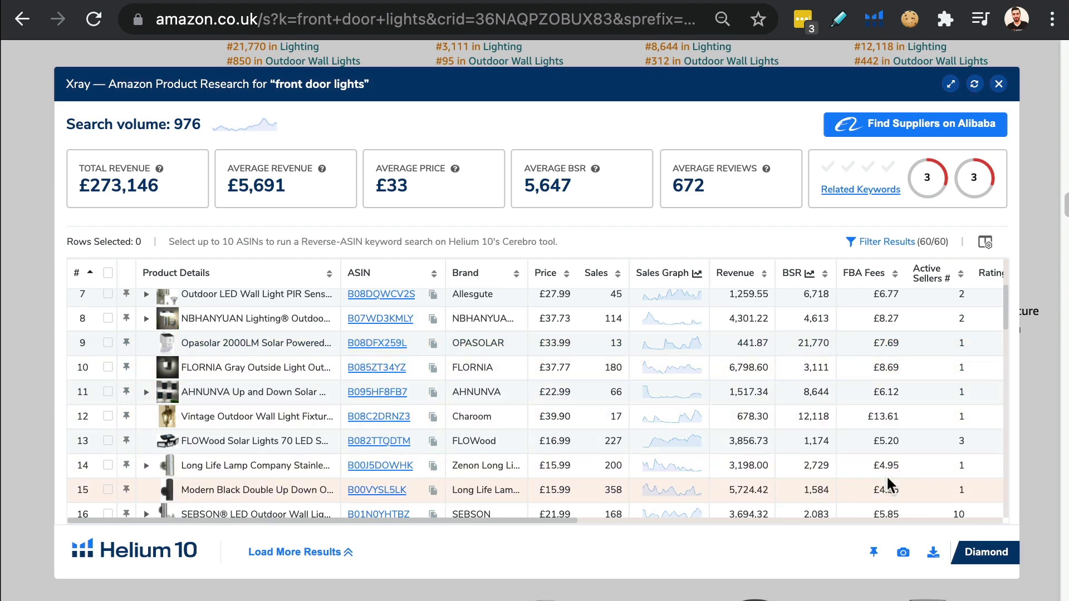
pyautogui.scroll(-2, 706, 357)
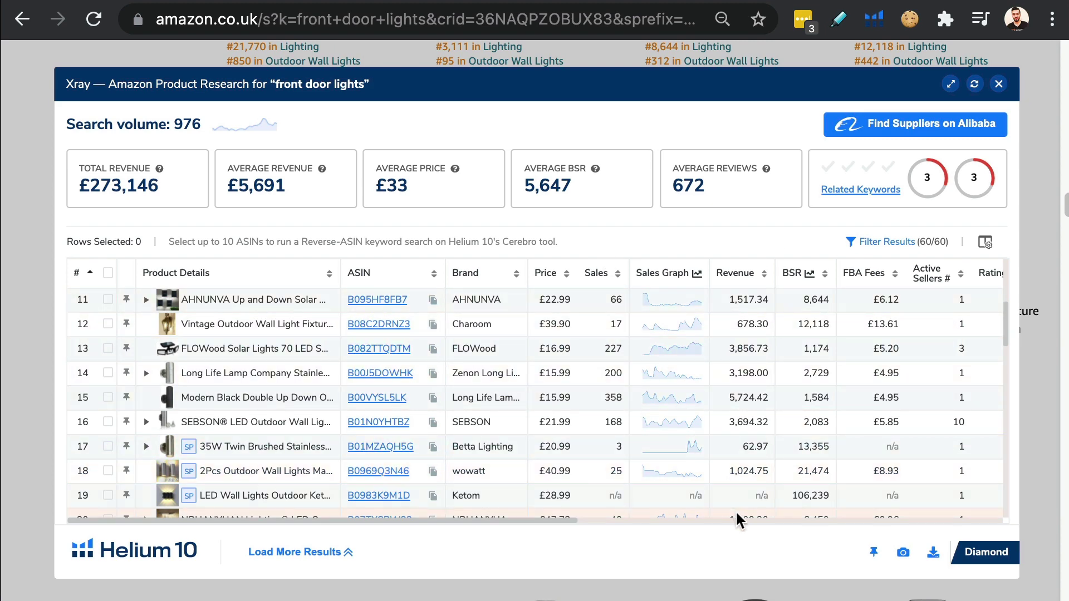
pyautogui.scroll(1, 716, 341)
pyautogui.scroll(2, 717, 346)
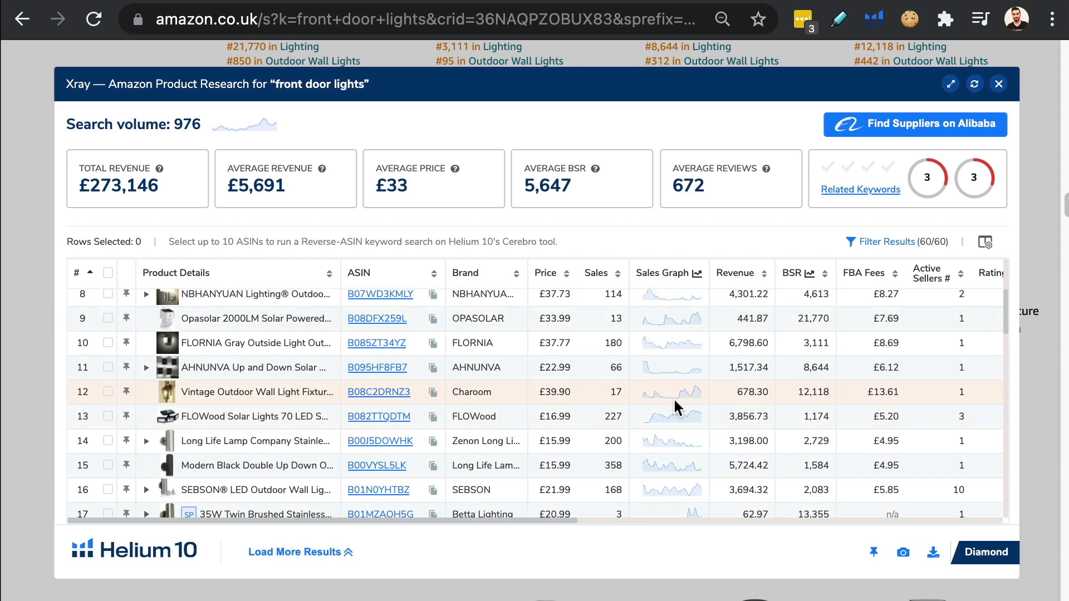
pyautogui.scroll(2, 704, 370)
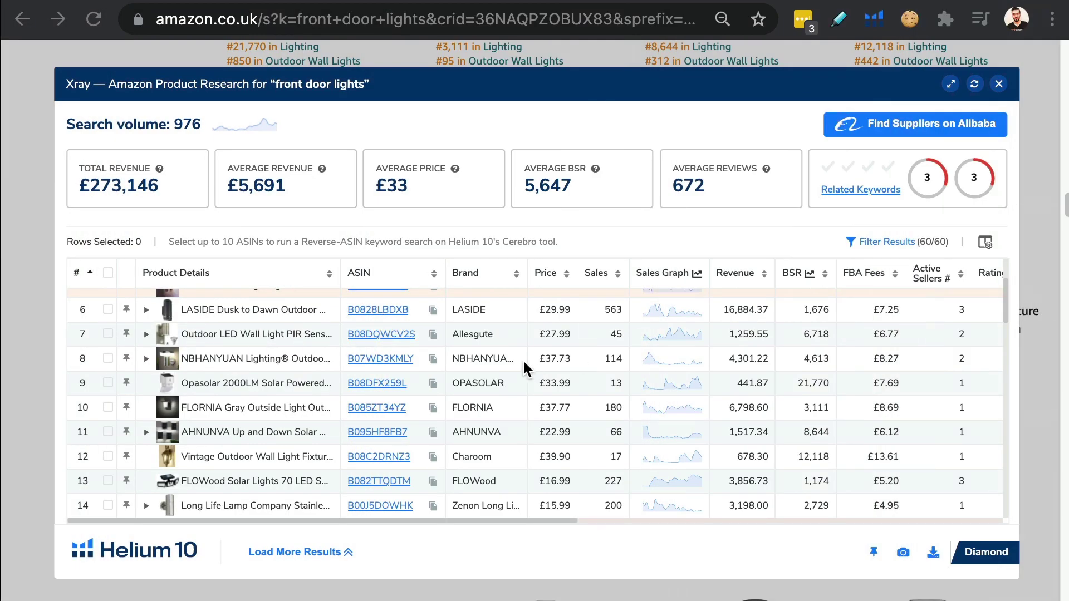
# Close the Xray panel and scroll back up the front door lights results
pyautogui.click(999, 84)
pyautogui.scroll(5, 750, 219)
pyautogui.scroll(8, 750, 218)
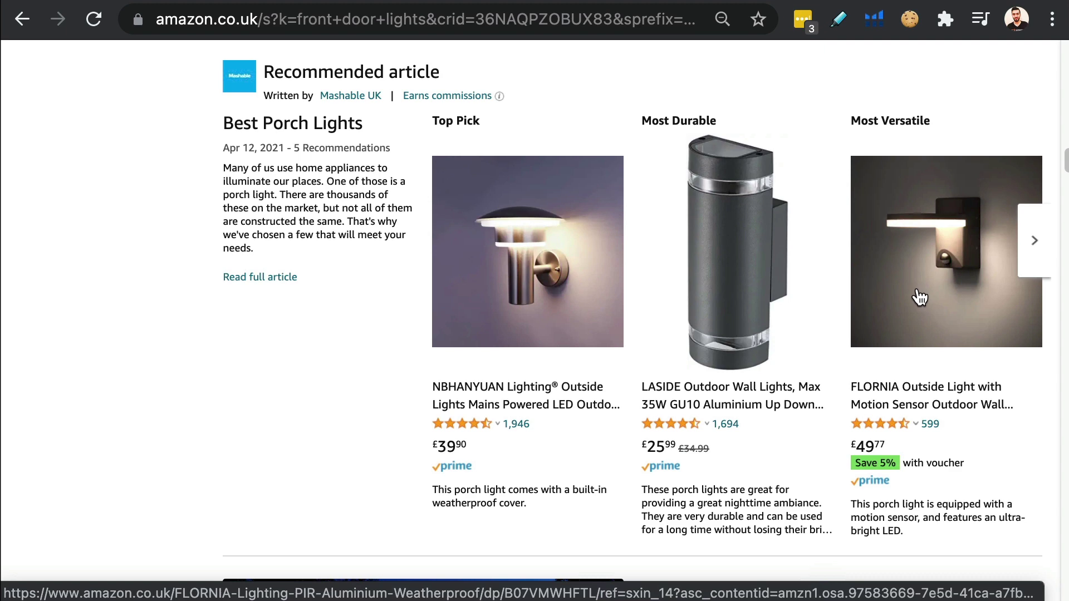
pyautogui.scroll(-3, 919, 295)
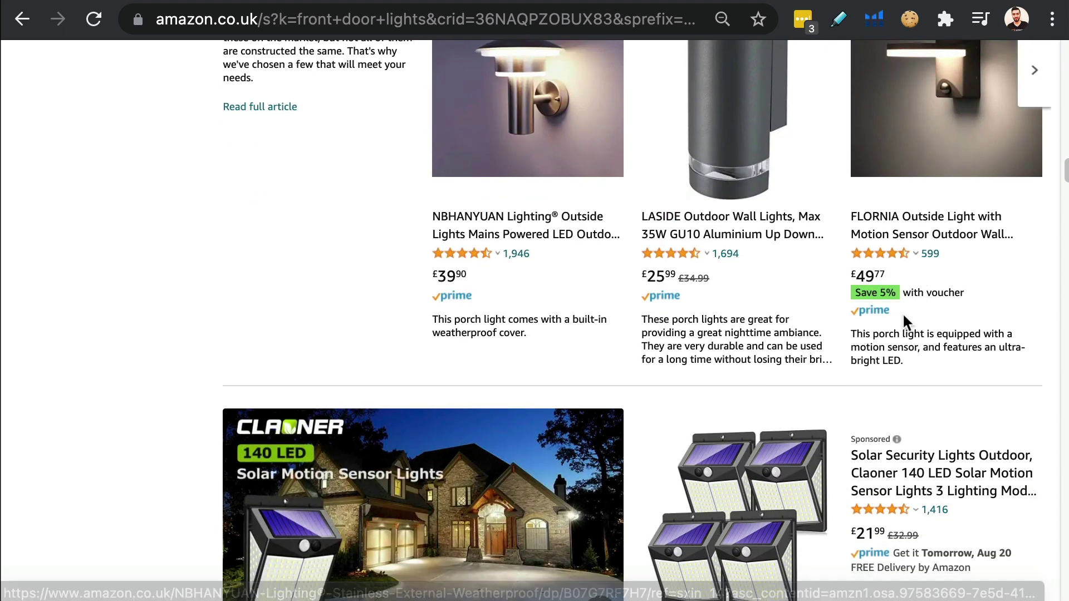
pyautogui.scroll(-1, 891, 295)
pyautogui.scroll(6, 871, 266)
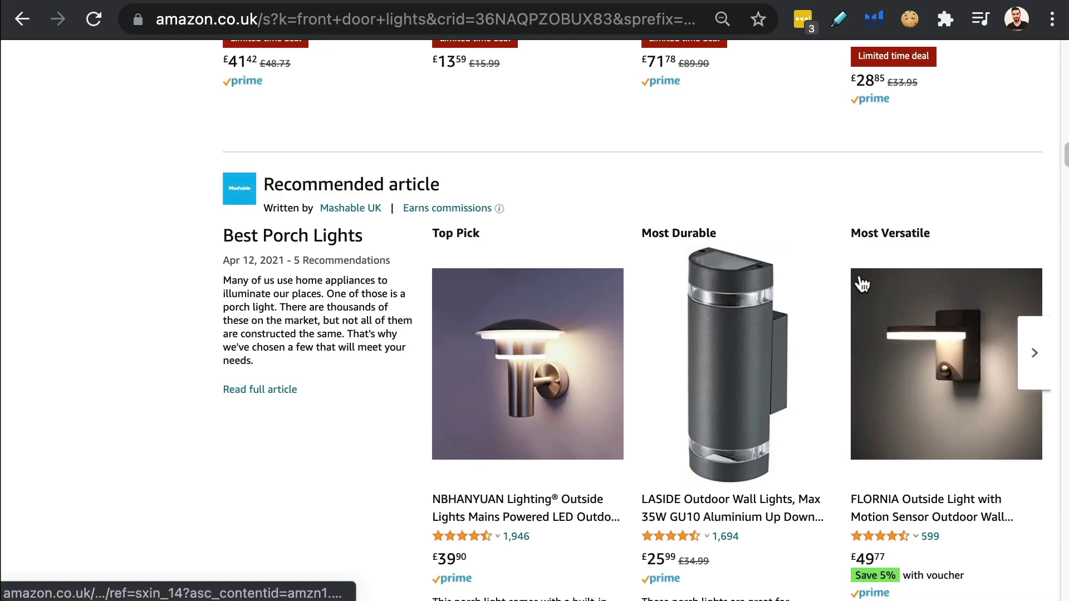
pyautogui.scroll(5, 858, 273)
pyautogui.scroll(2, 852, 248)
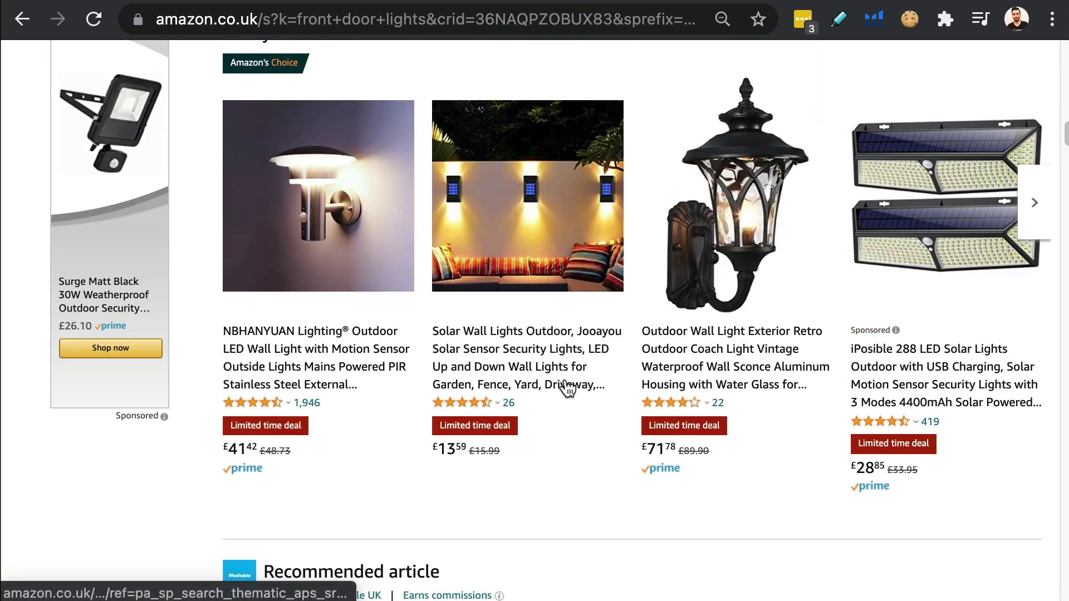
pyautogui.scroll(20, 933, 318)
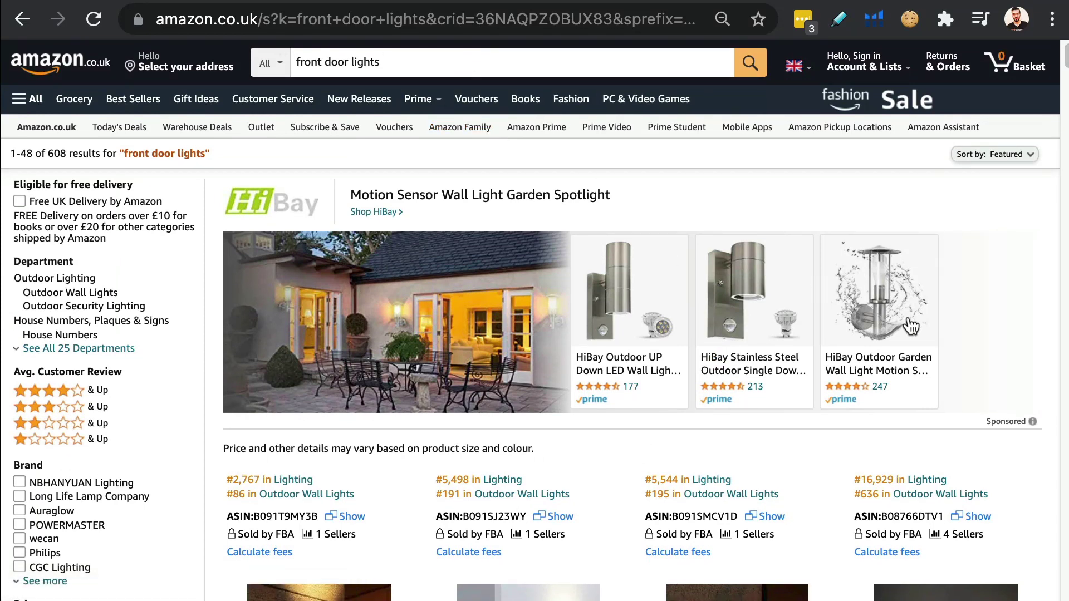
# Scroll up and down the results, reviewing the listed products' sales ranks
pyautogui.scroll(-8, 913, 297)
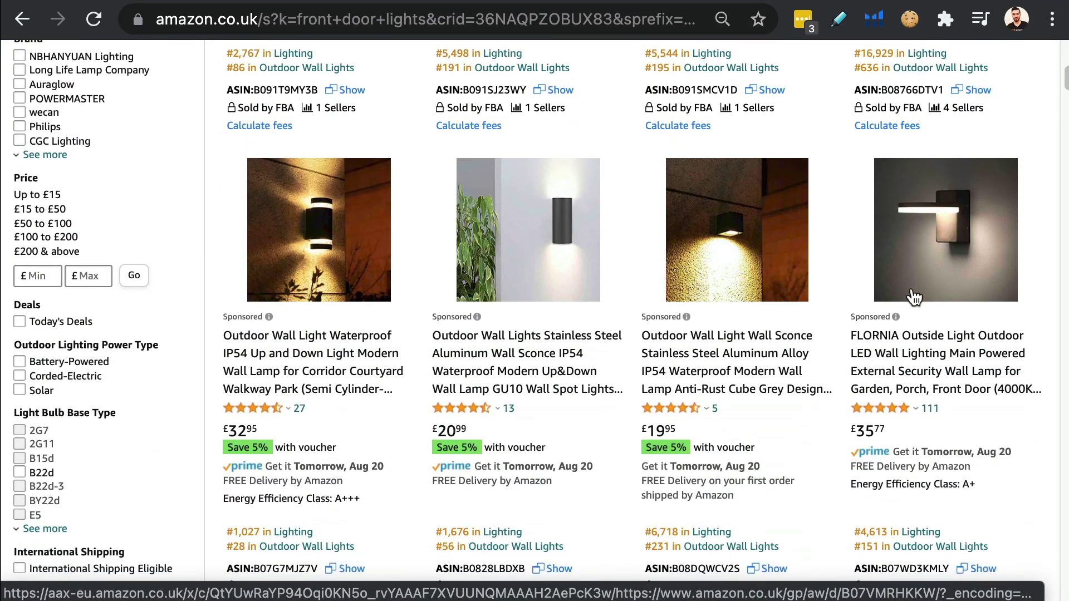
pyautogui.scroll(-5, 912, 289)
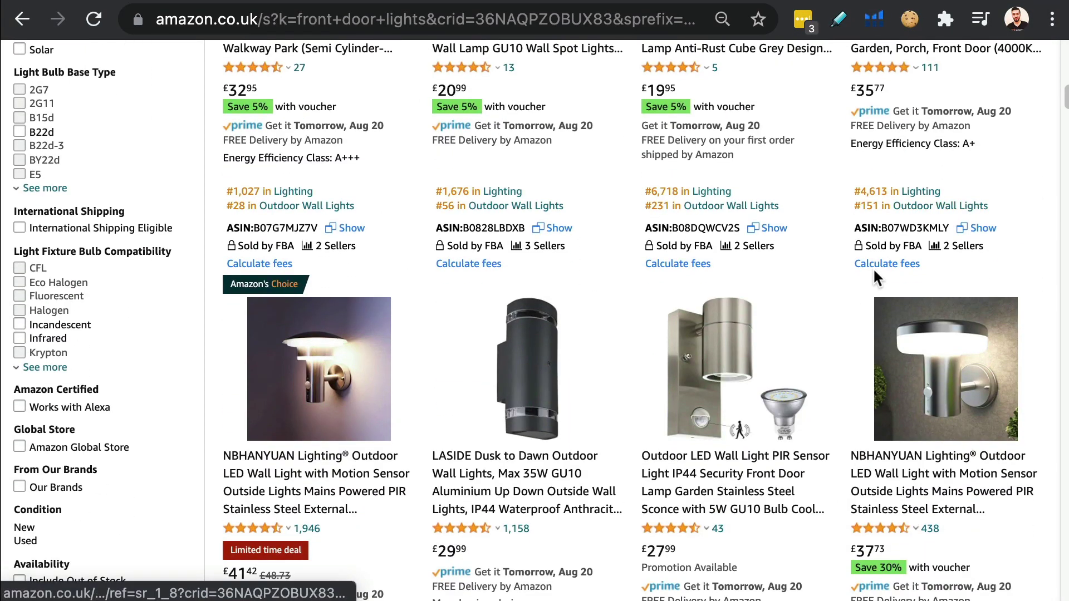
pyautogui.scroll(3, 915, 262)
pyautogui.scroll(2, 915, 263)
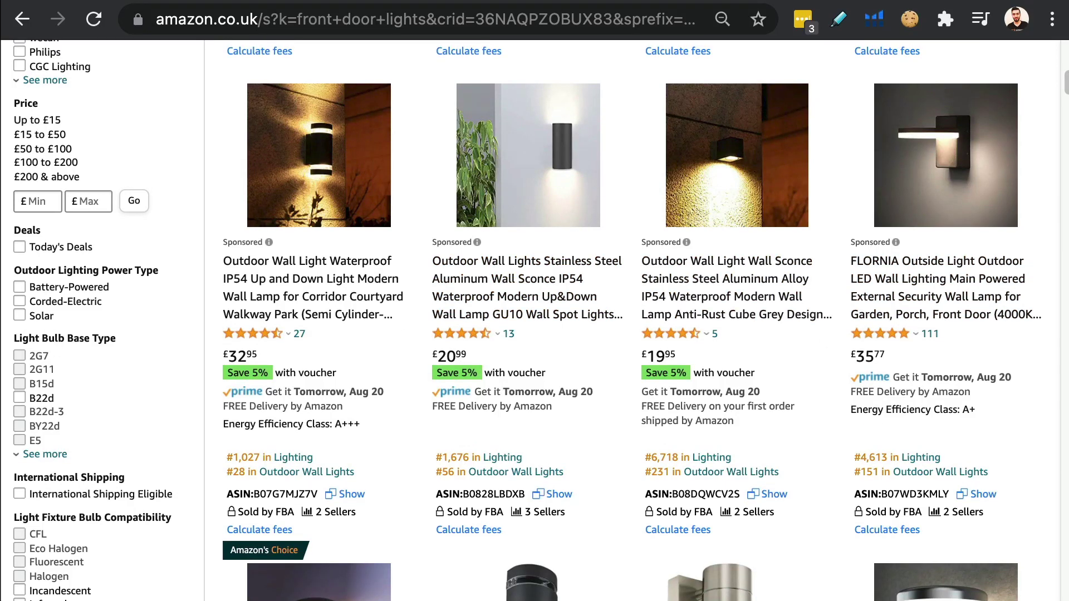
pyautogui.scroll(-1, 782, 244)
pyautogui.scroll(-1, 783, 236)
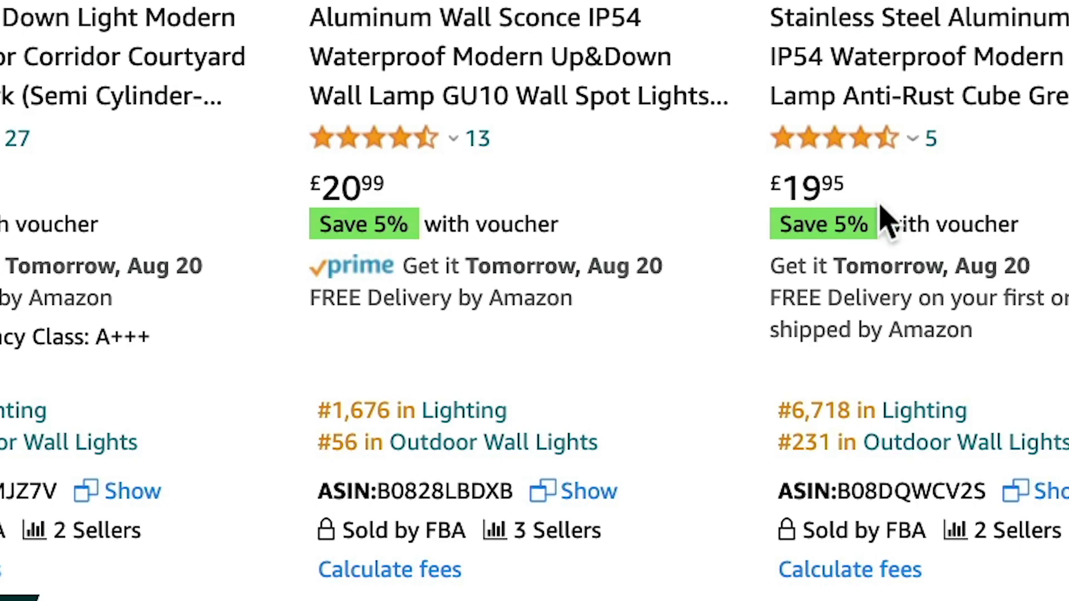
pyautogui.scroll(-4, 946, 351)
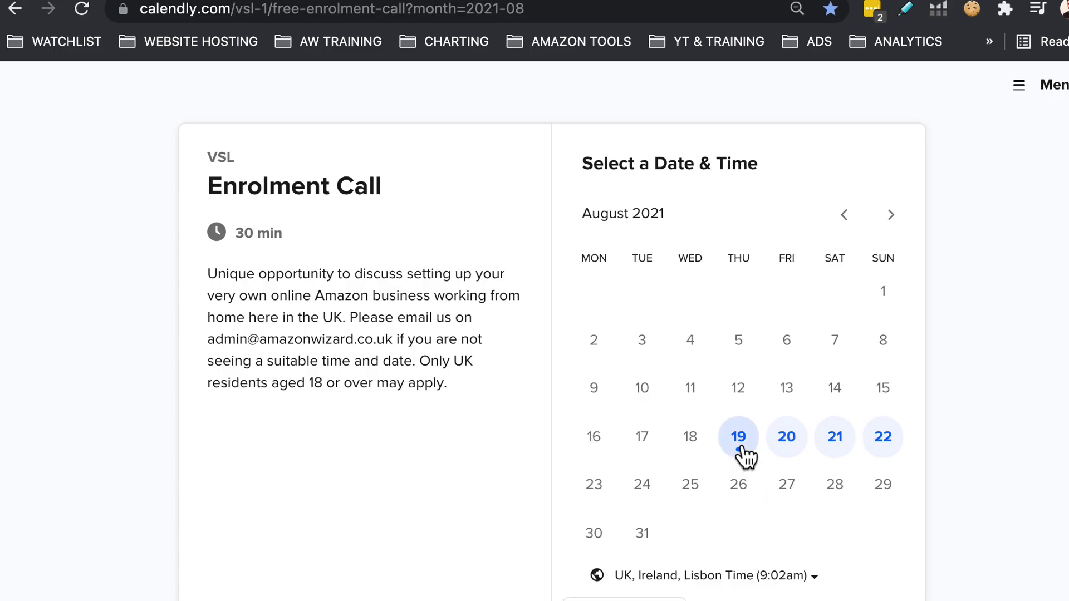
# Check available call times for August 19, then Friday, August 20
pyautogui.click(739, 440)
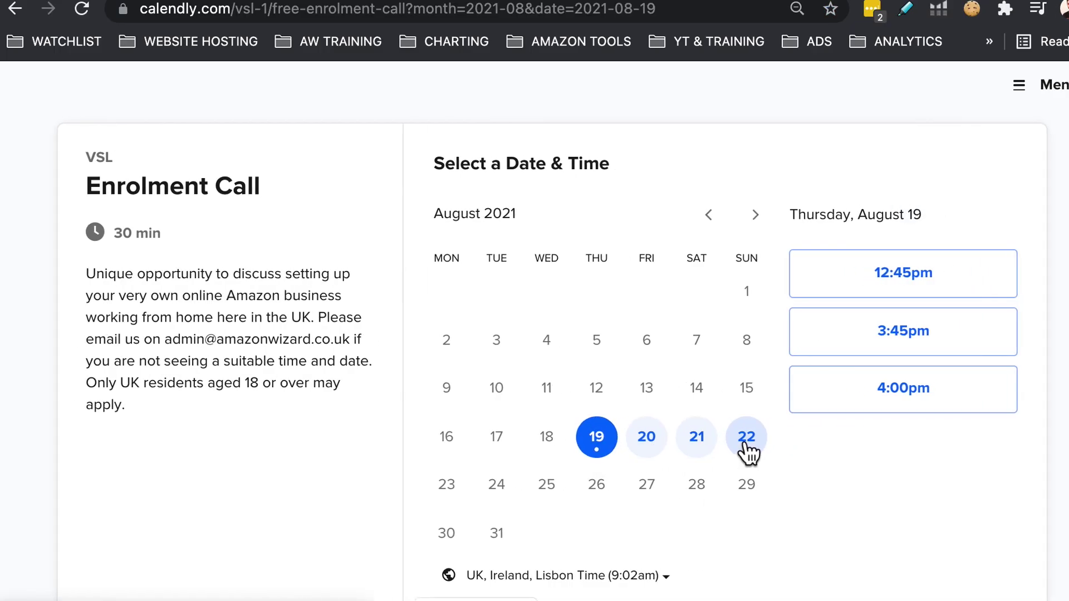
pyautogui.click(649, 452)
pyautogui.scroll(-3, 891, 501)
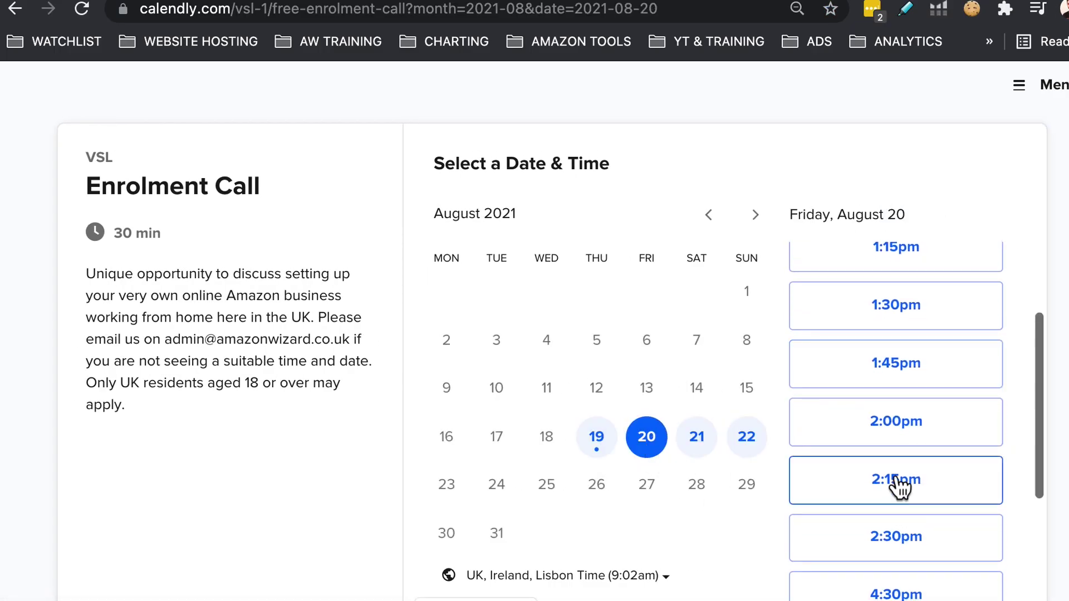
pyautogui.scroll(-3, 897, 473)
pyautogui.scroll(-3, 871, 394)
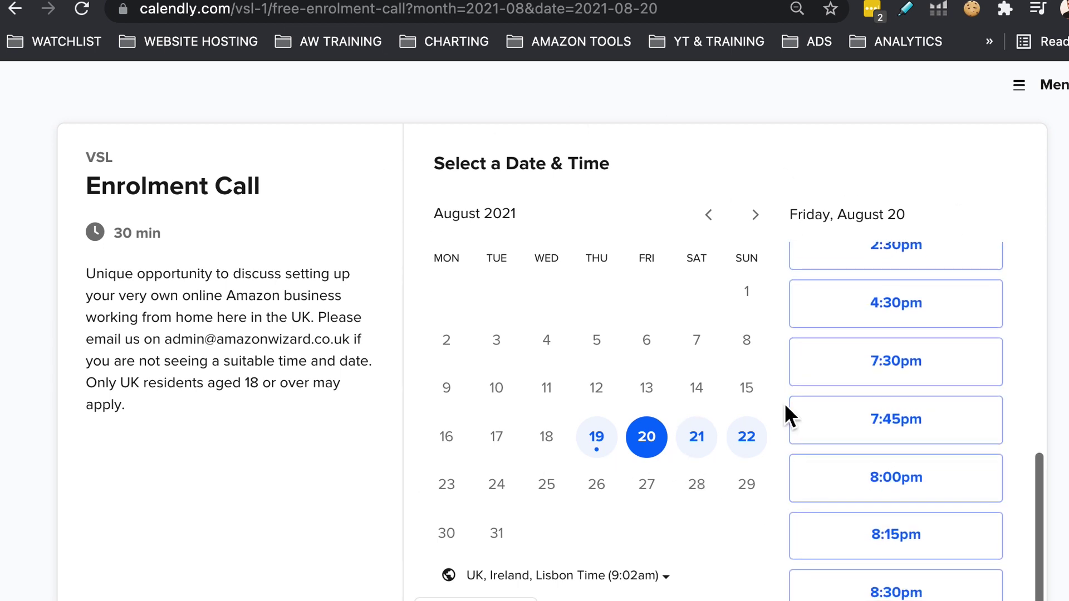
pyautogui.scroll(3, 807, 392)
# Confirm the 2:00pm slot on August 20 and review the Enter Details form
pyautogui.click(870, 336)
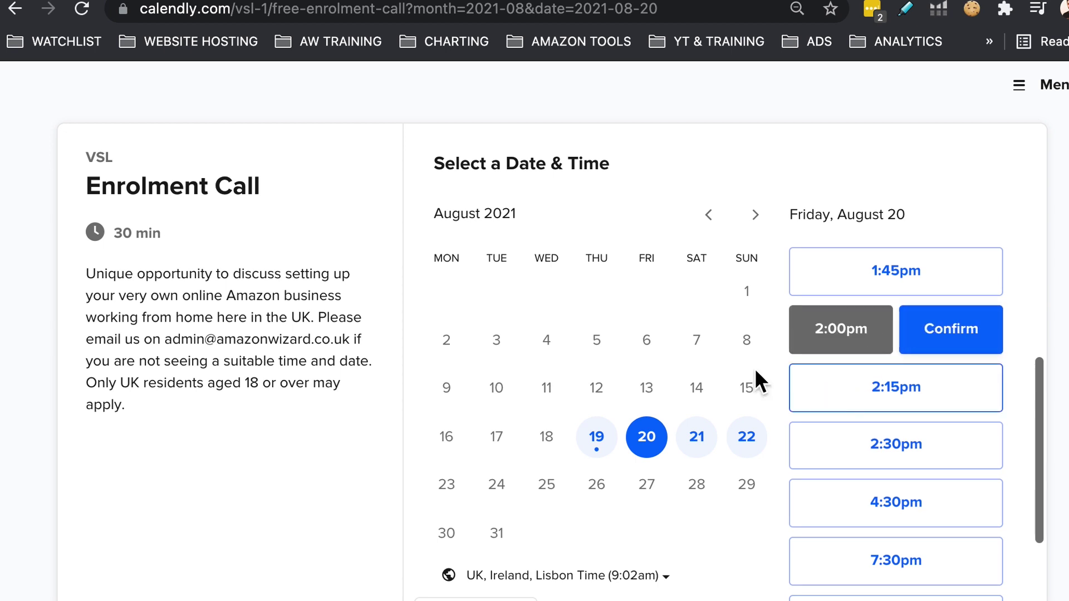
pyautogui.click(986, 348)
pyautogui.scroll(-8, 731, 332)
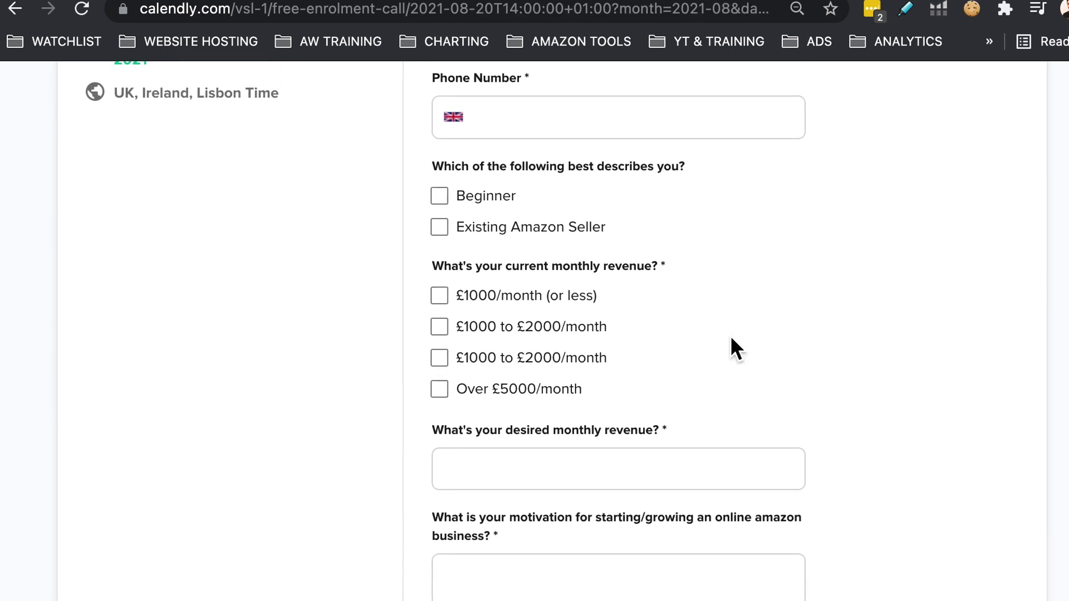
pyautogui.scroll(-5, 905, 309)
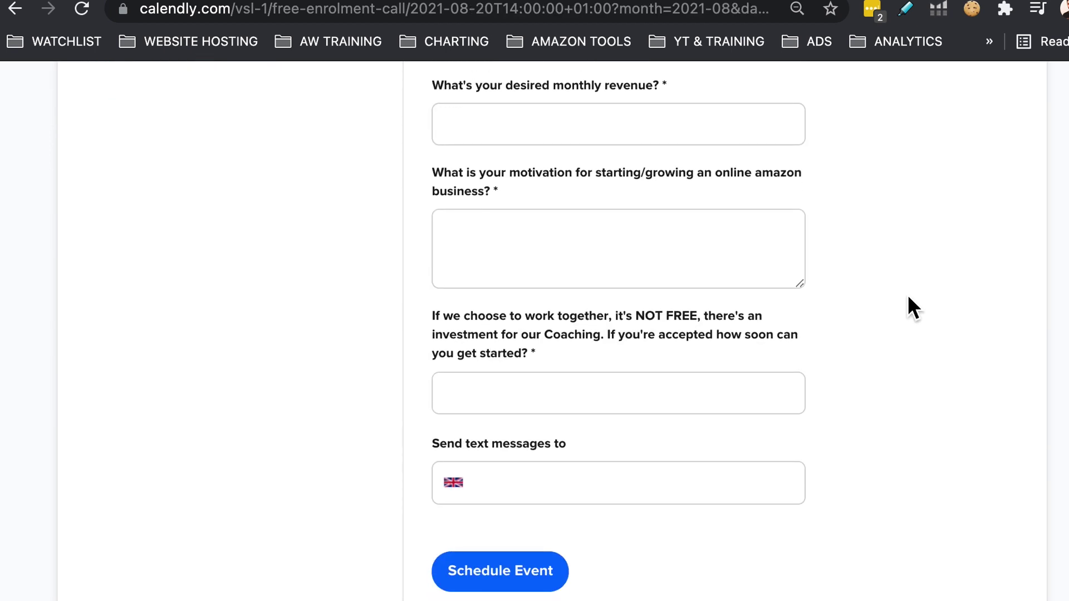